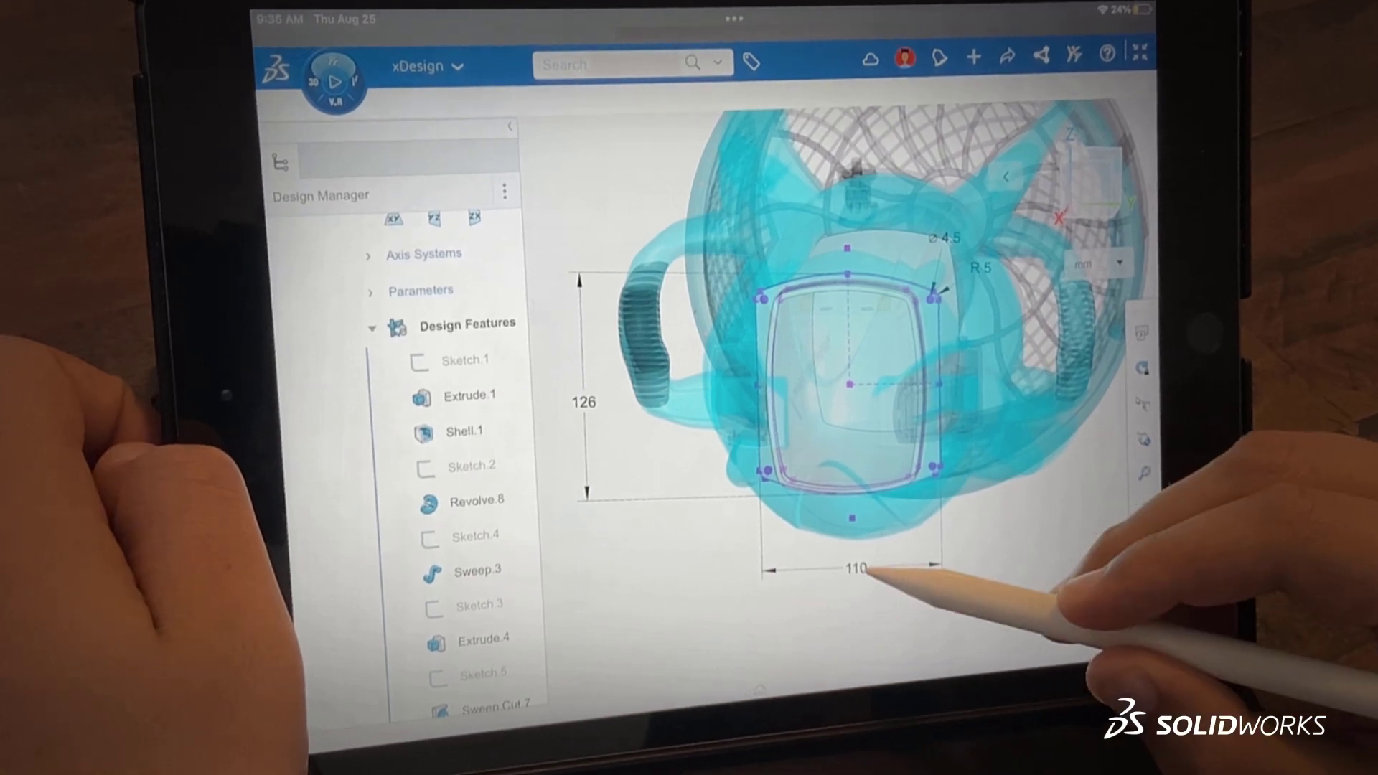
# - Create the new Battery Enclosure component in the default location
pyautogui.click(853, 562)
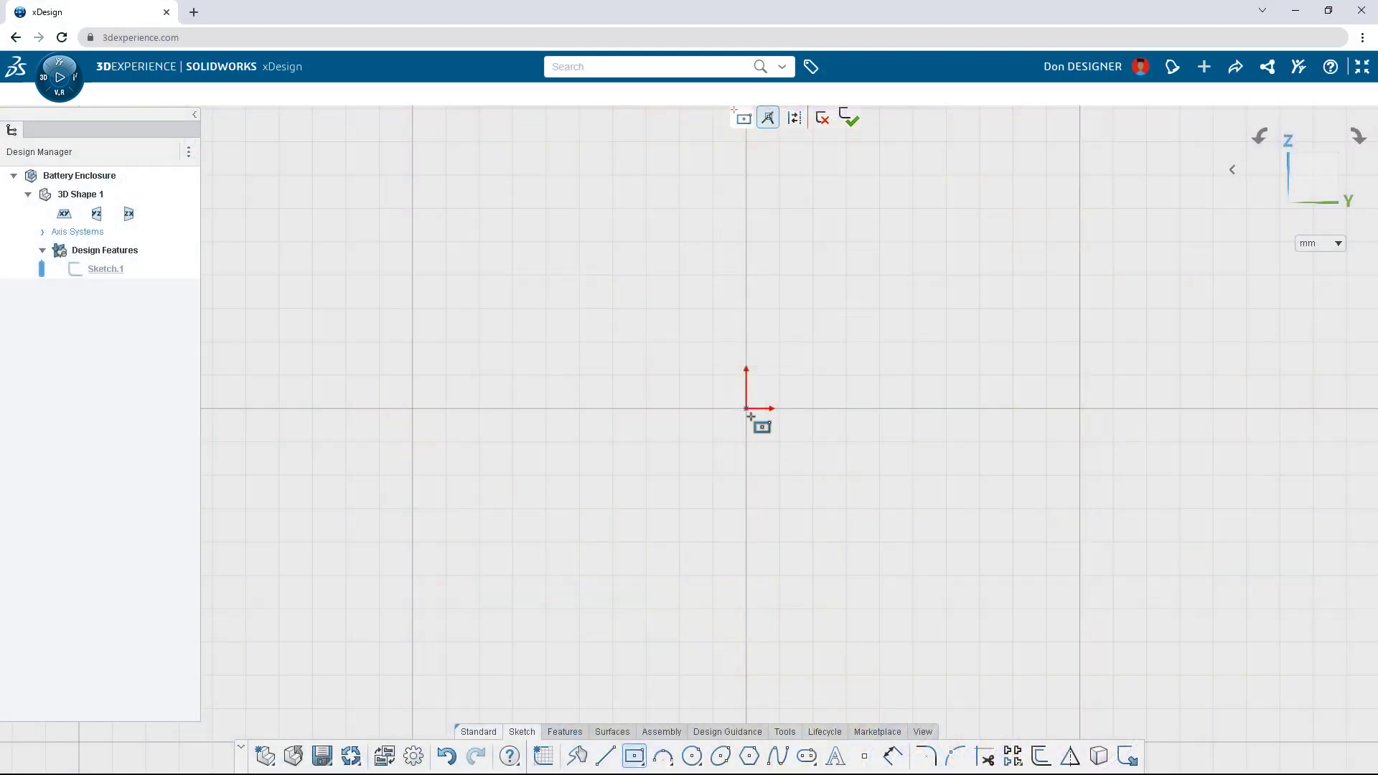
# - Sketch an origin-centred rectangle and bend its right edge outward into an arc
pyautogui.click(745, 409)
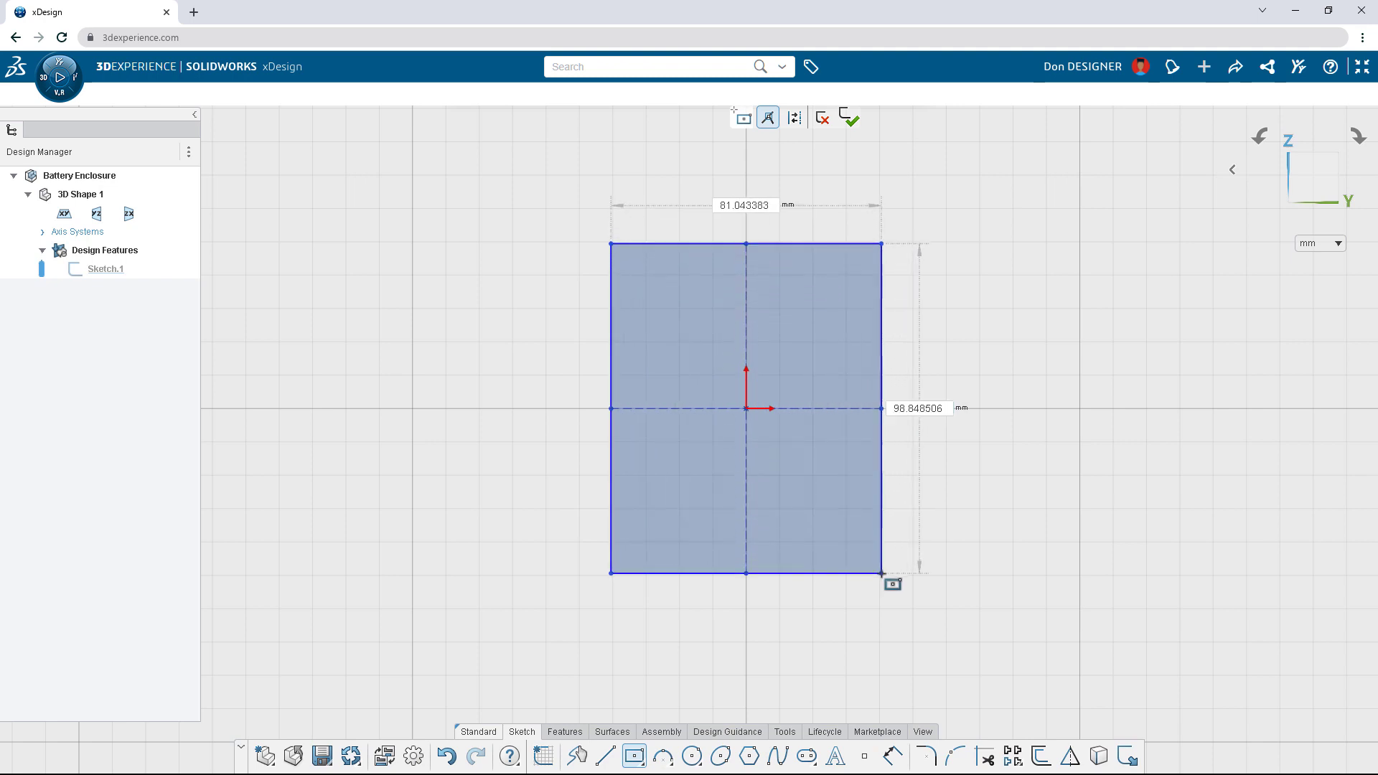
pyautogui.click(884, 428)
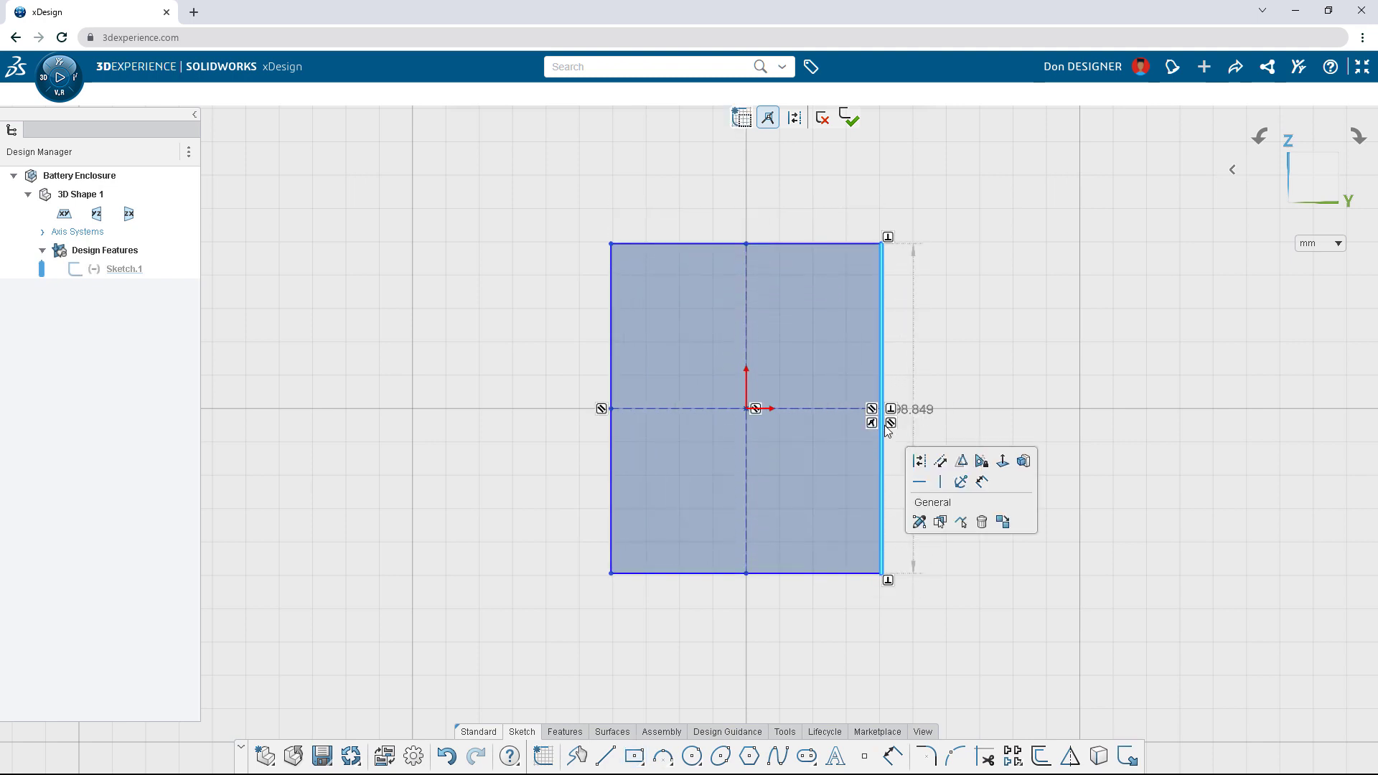
pyautogui.click(940, 463)
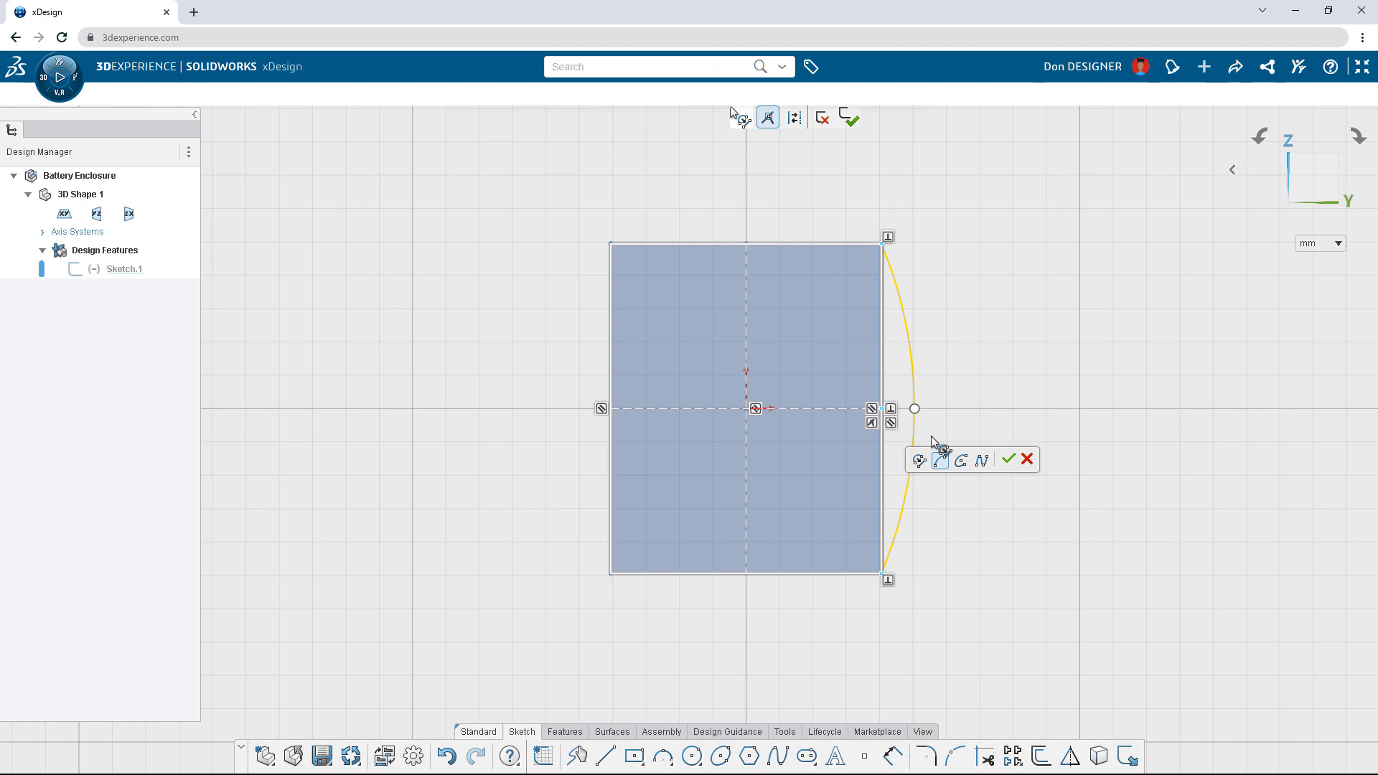
pyautogui.press('Return')
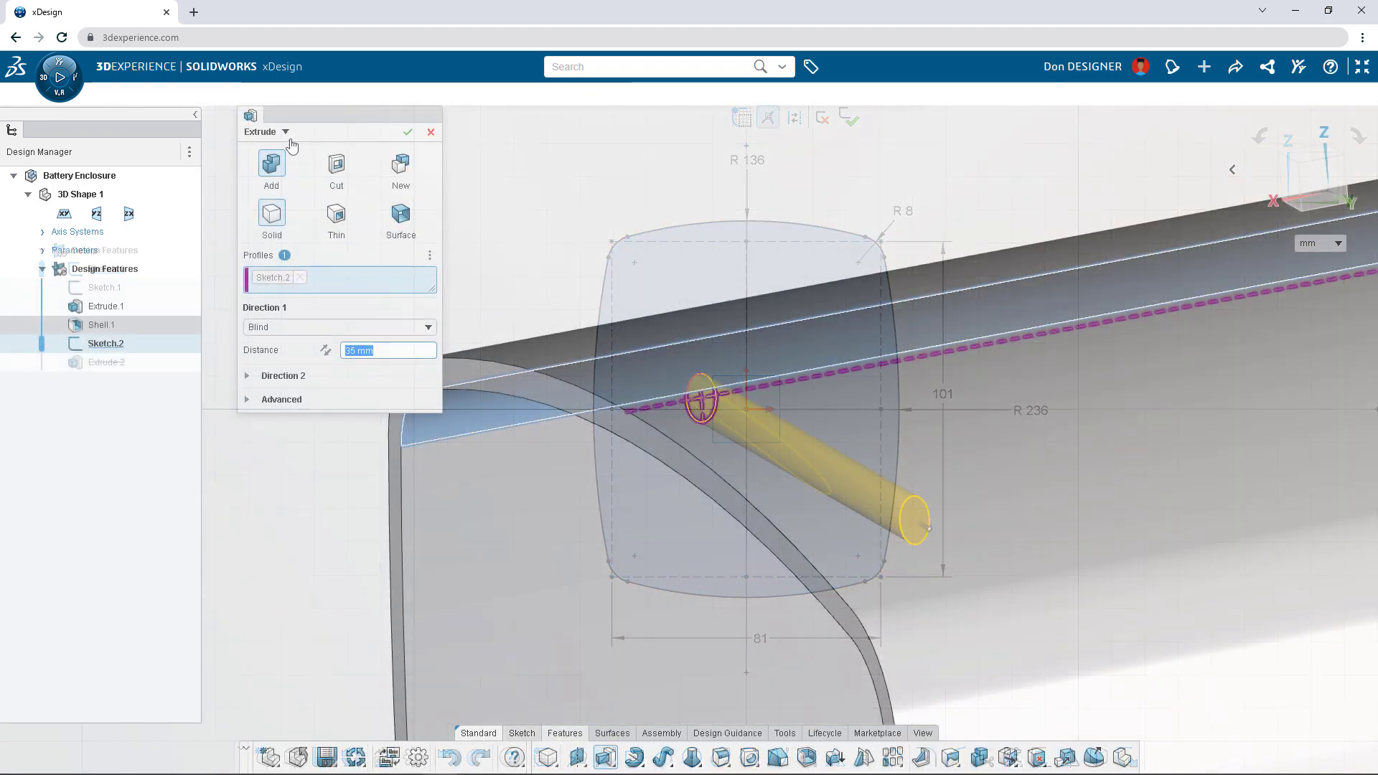
# - Sweep-cut the Sketch.2 circle along the eight rim edges to form a groove
pyautogui.click(286, 132)
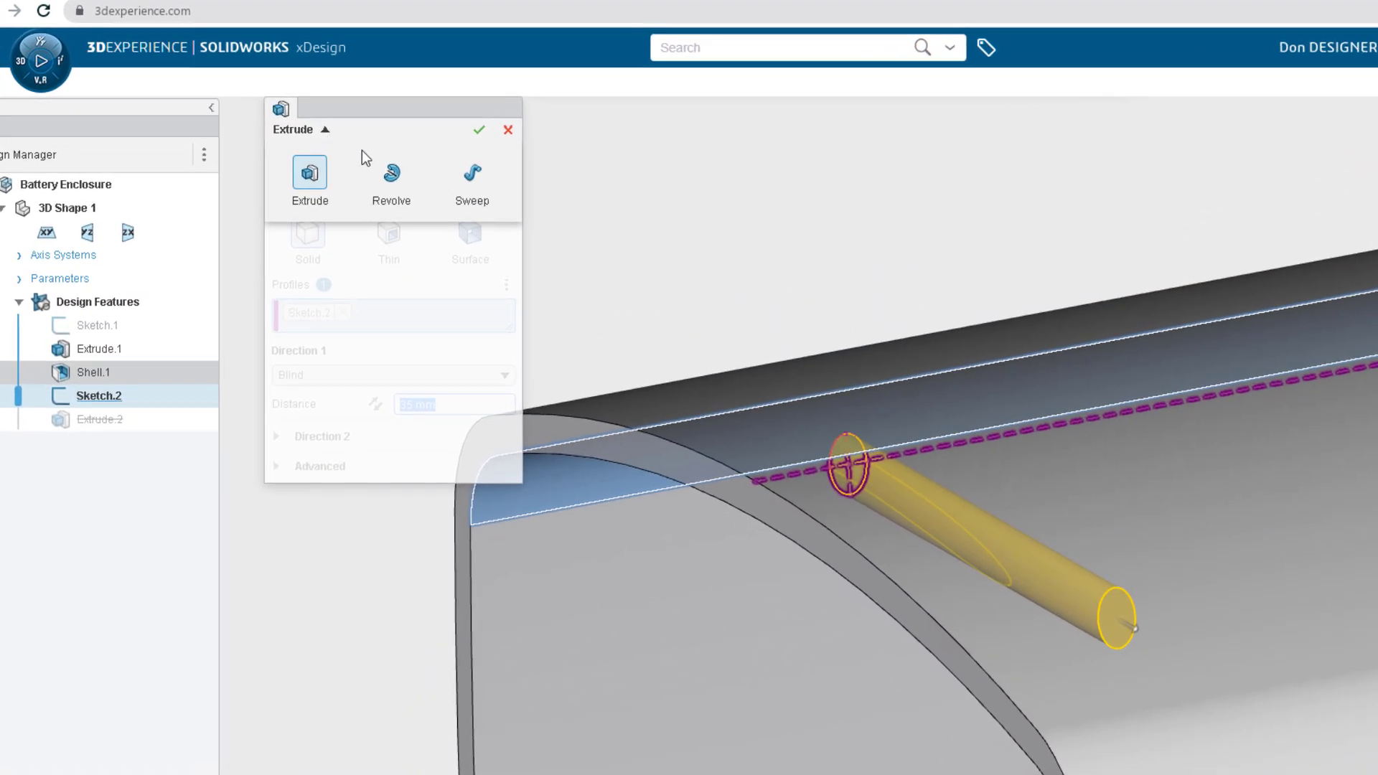
pyautogui.click(474, 178)
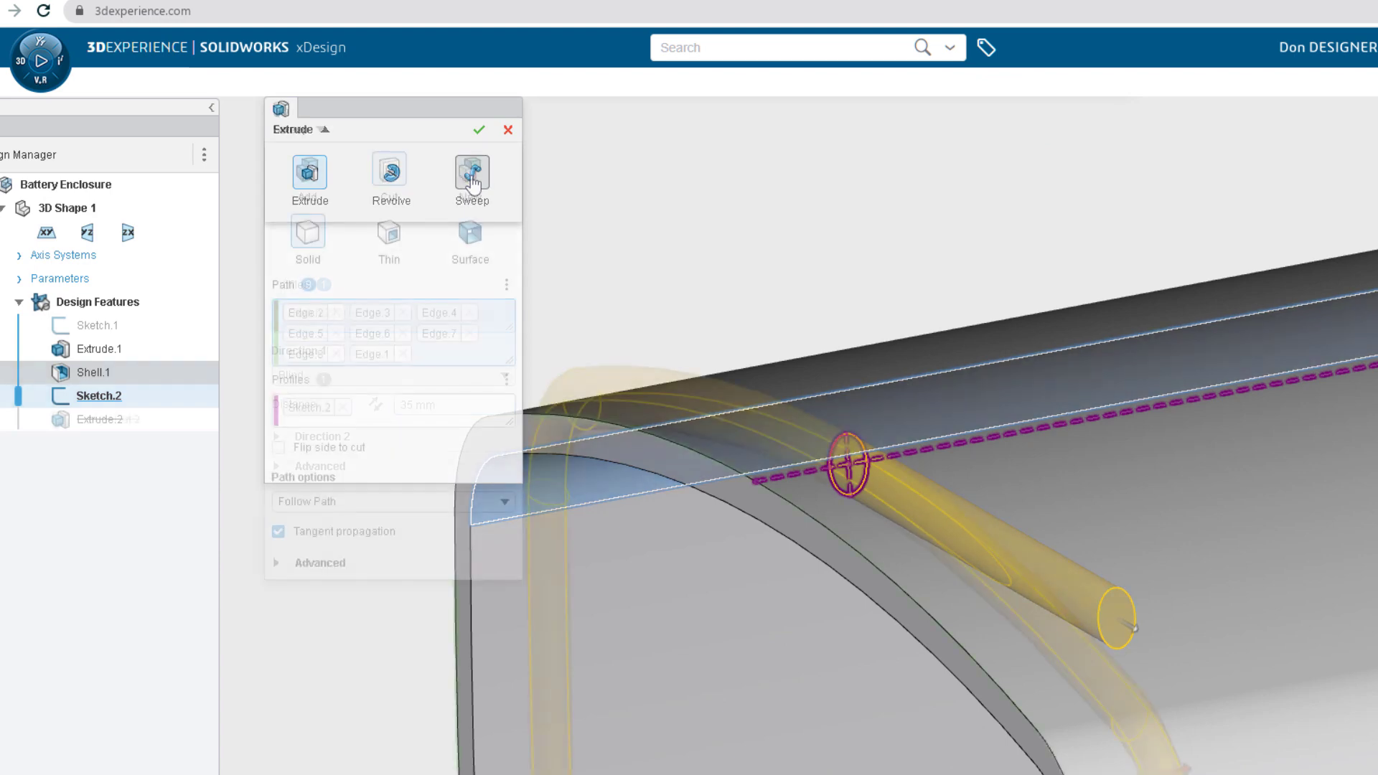
pyautogui.click(479, 131)
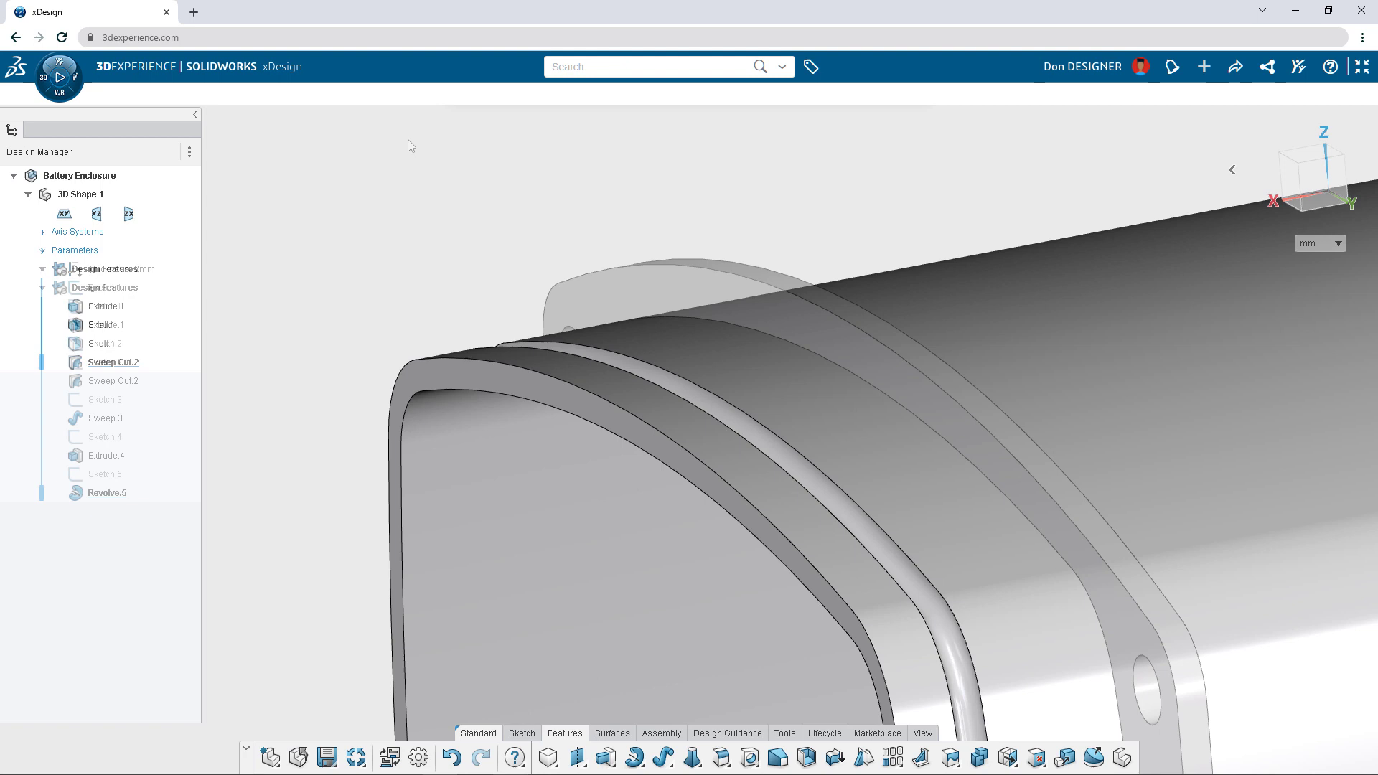
# - Set the Thickness parameter value to 3mm
pyautogui.doubleClick(118, 272)
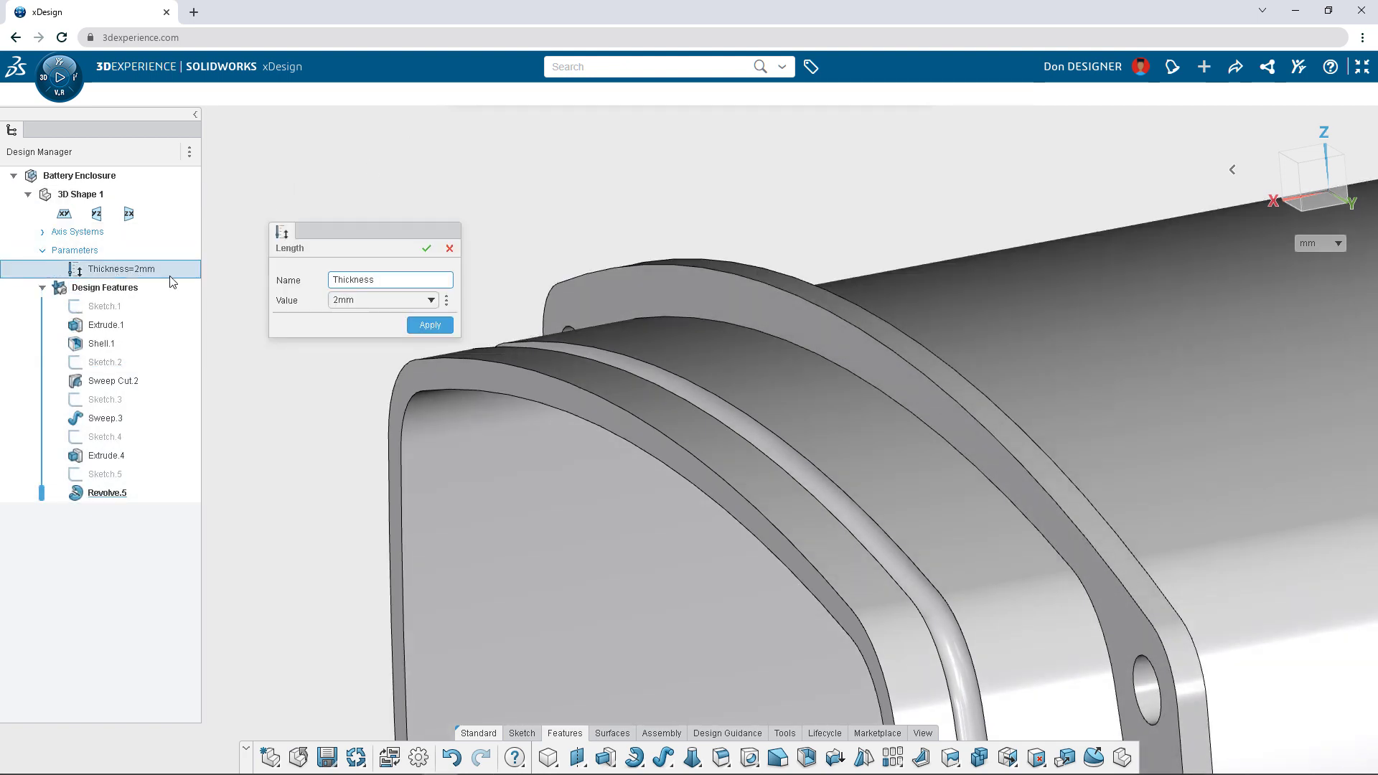
pyautogui.click(362, 337)
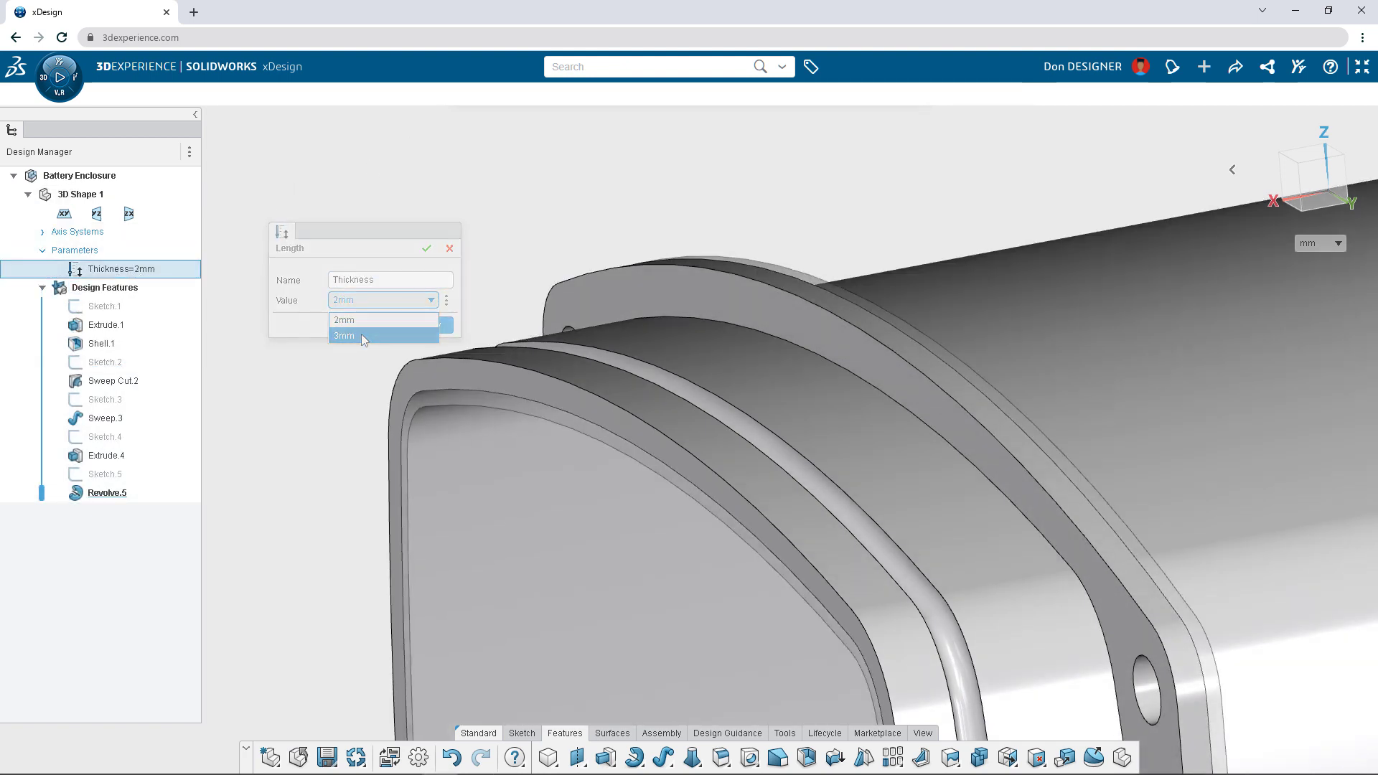
pyautogui.press('Return')
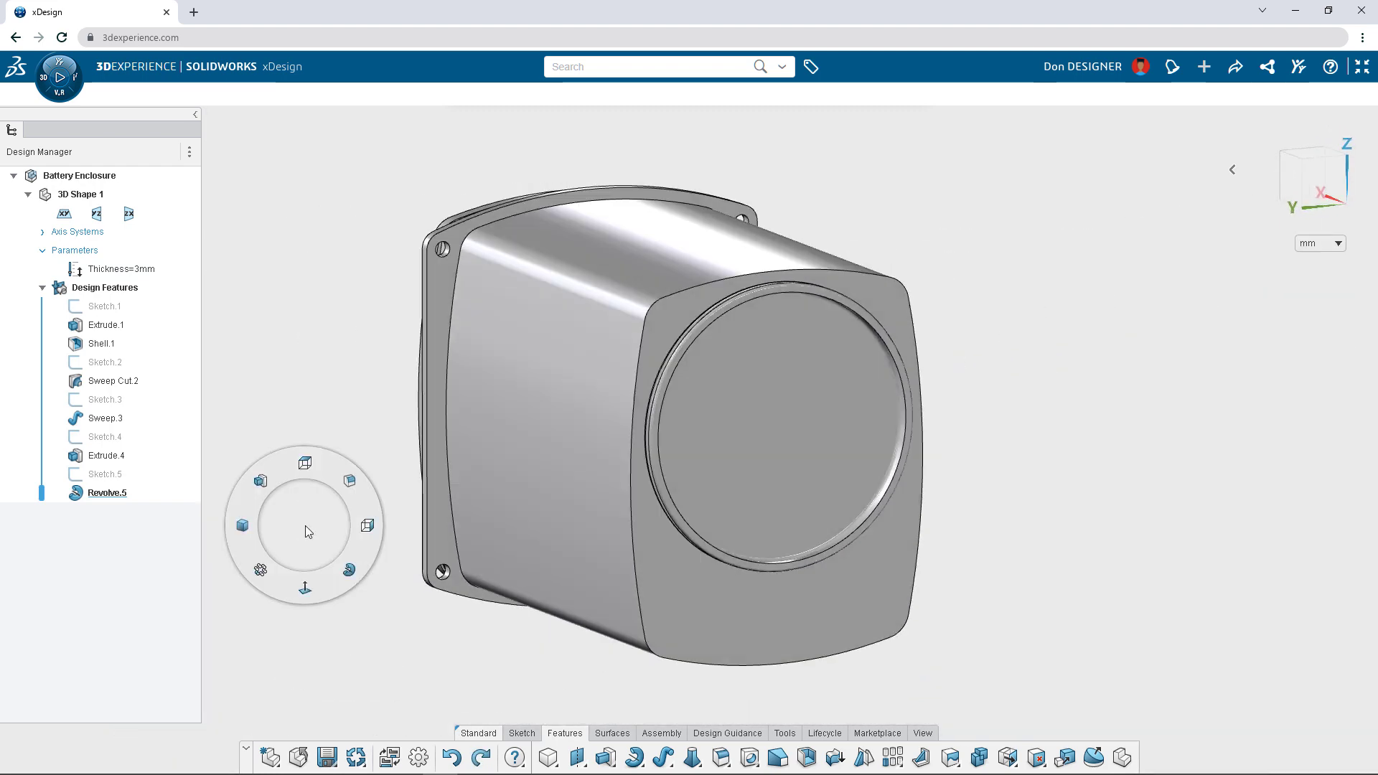
# - Start an extrude with a new profile sketch on the enclosure's round end face
pyautogui.click(257, 486)
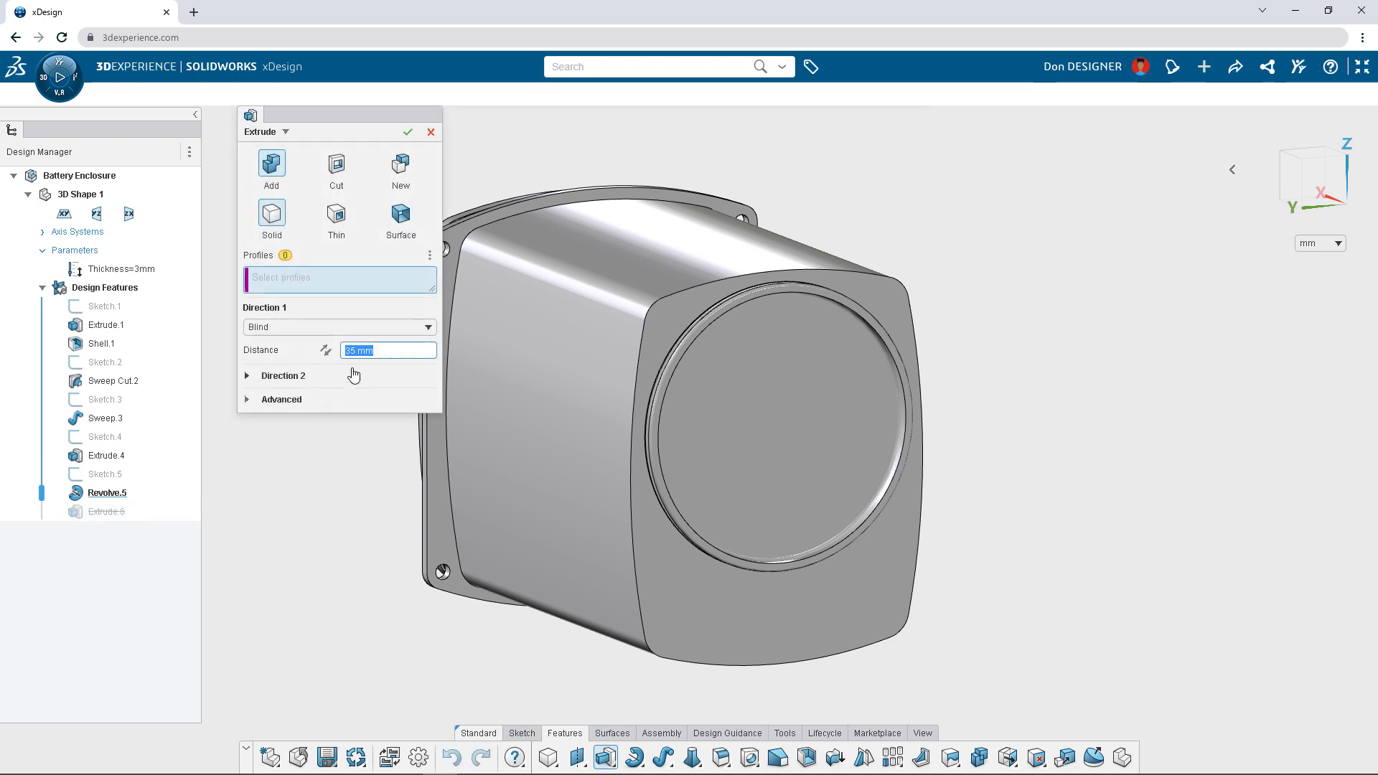
pyautogui.click(430, 256)
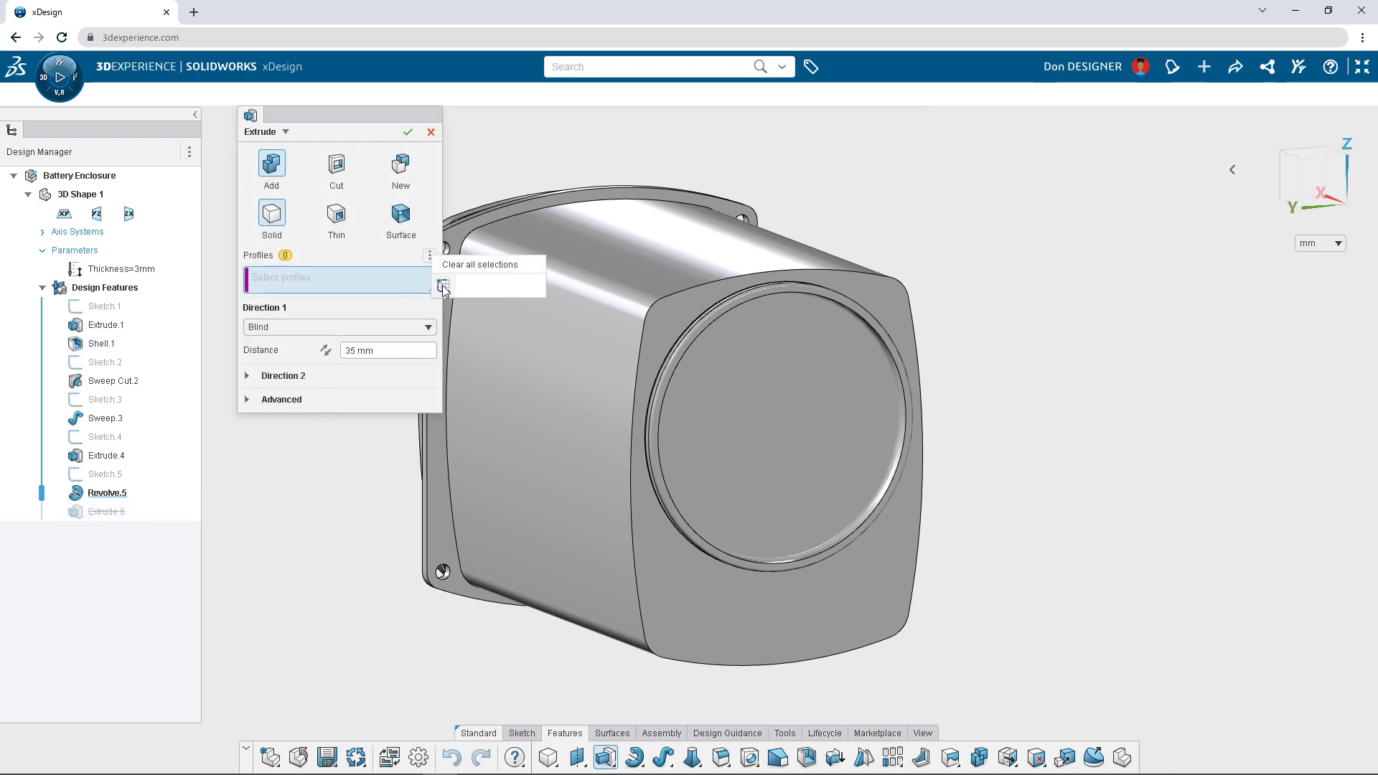
pyautogui.click(443, 286)
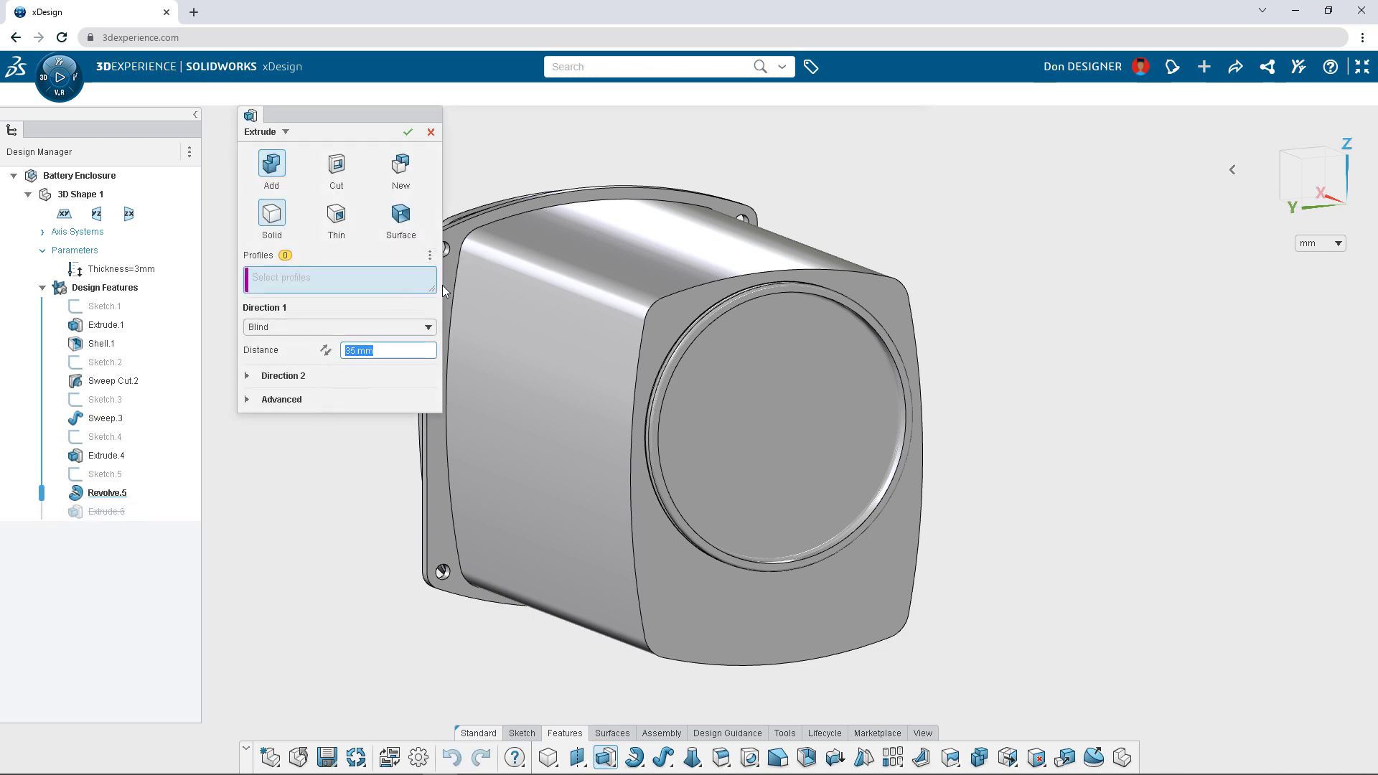
pyautogui.click(763, 407)
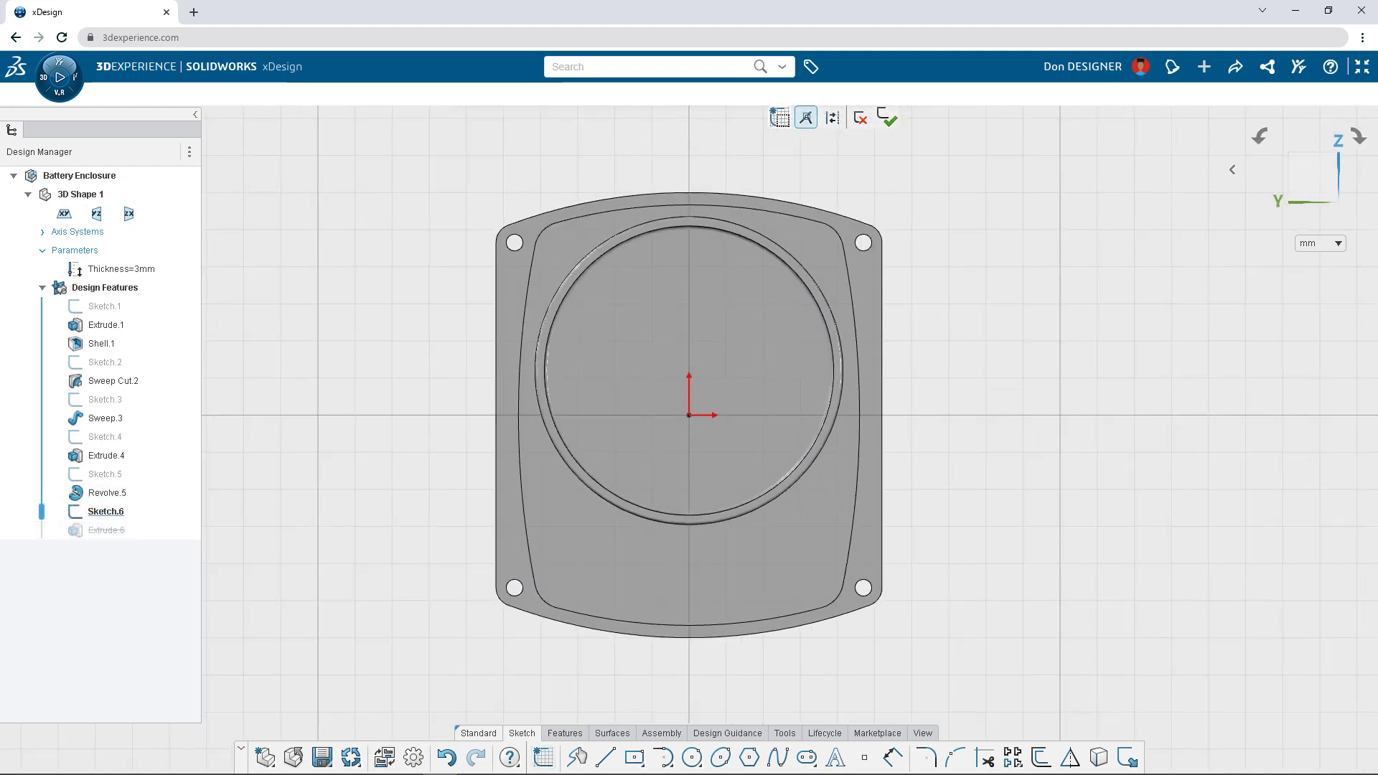
# - Pattern the sketch point into eight points around the end face
pyautogui.moveTo(902, 326); pyautogui.dragTo(742, 191)
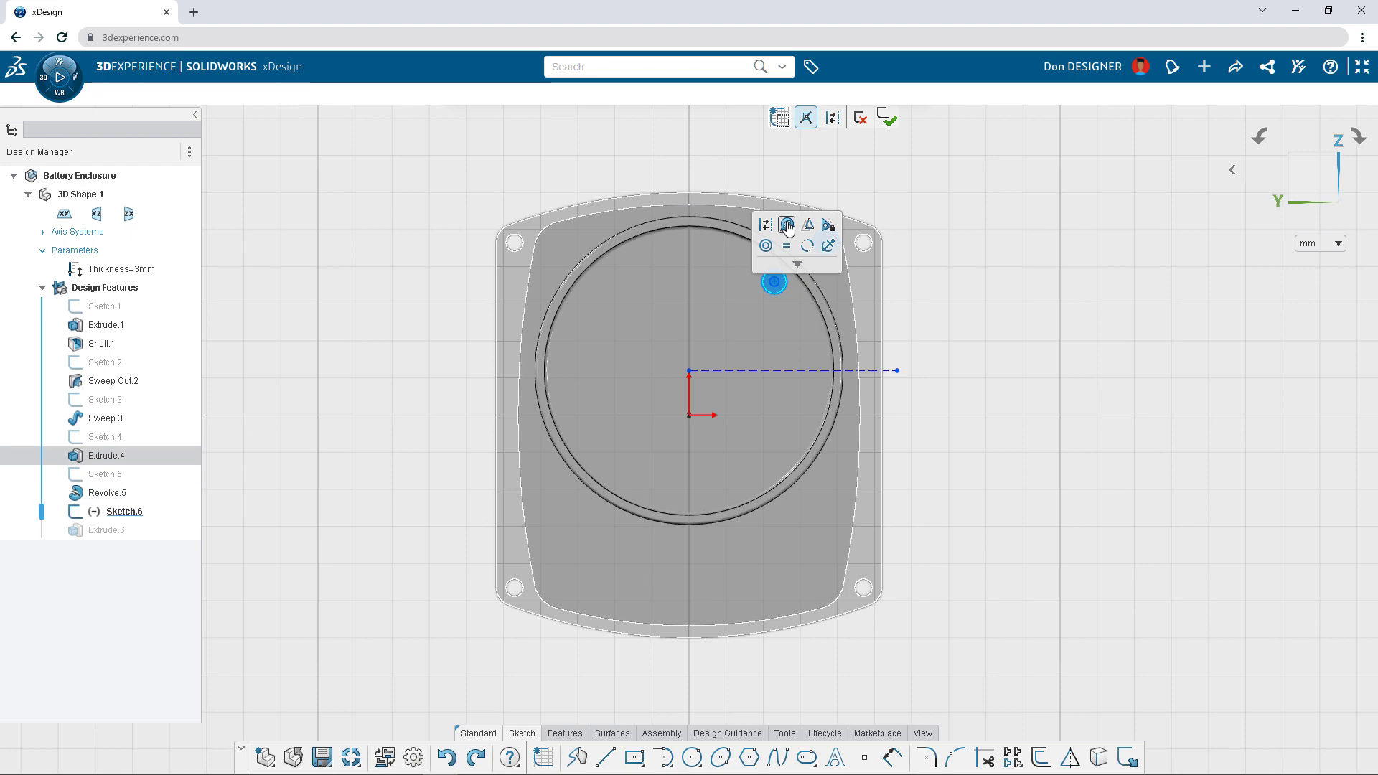
pyautogui.click(788, 224)
pyautogui.click(882, 221)
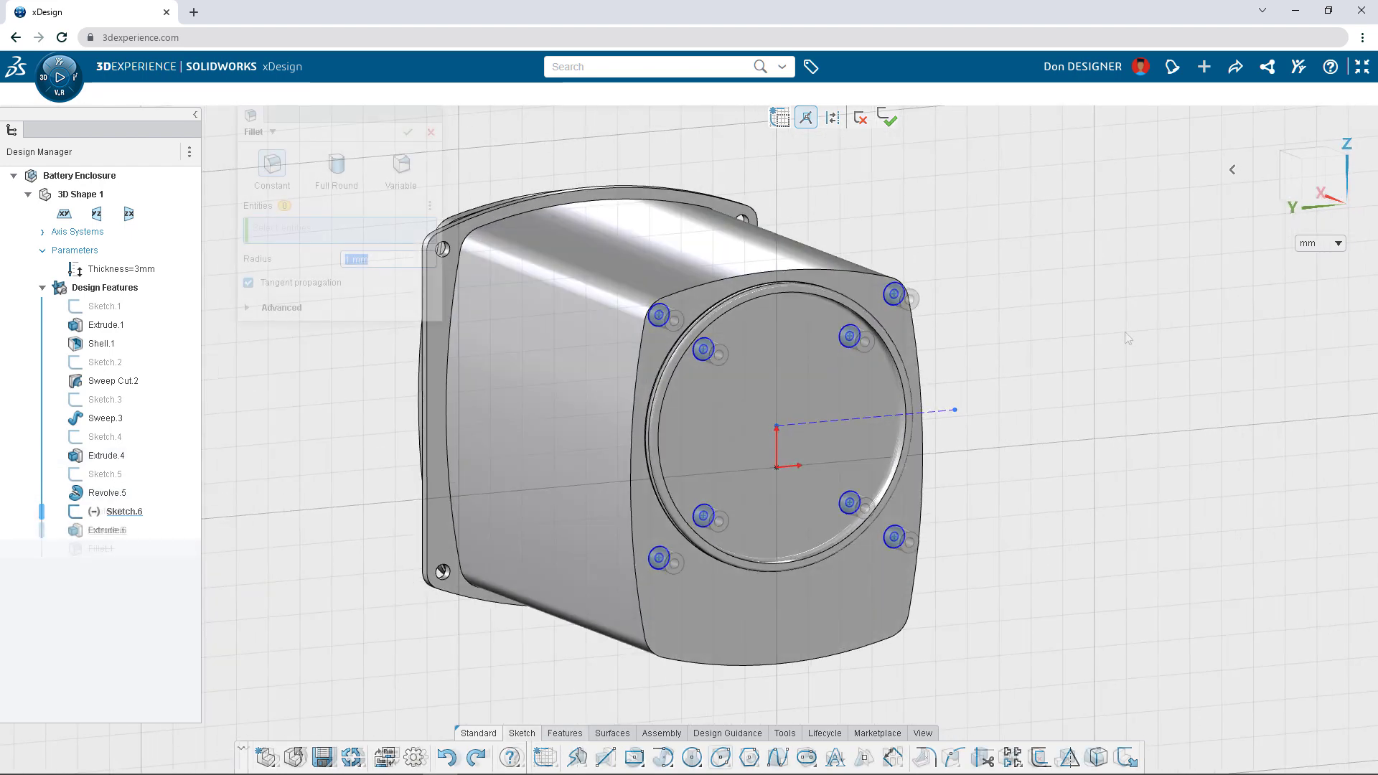
# - Fillet the base edges of all the mounting pins using the similar-edge suggestion
pyautogui.click(898, 298)
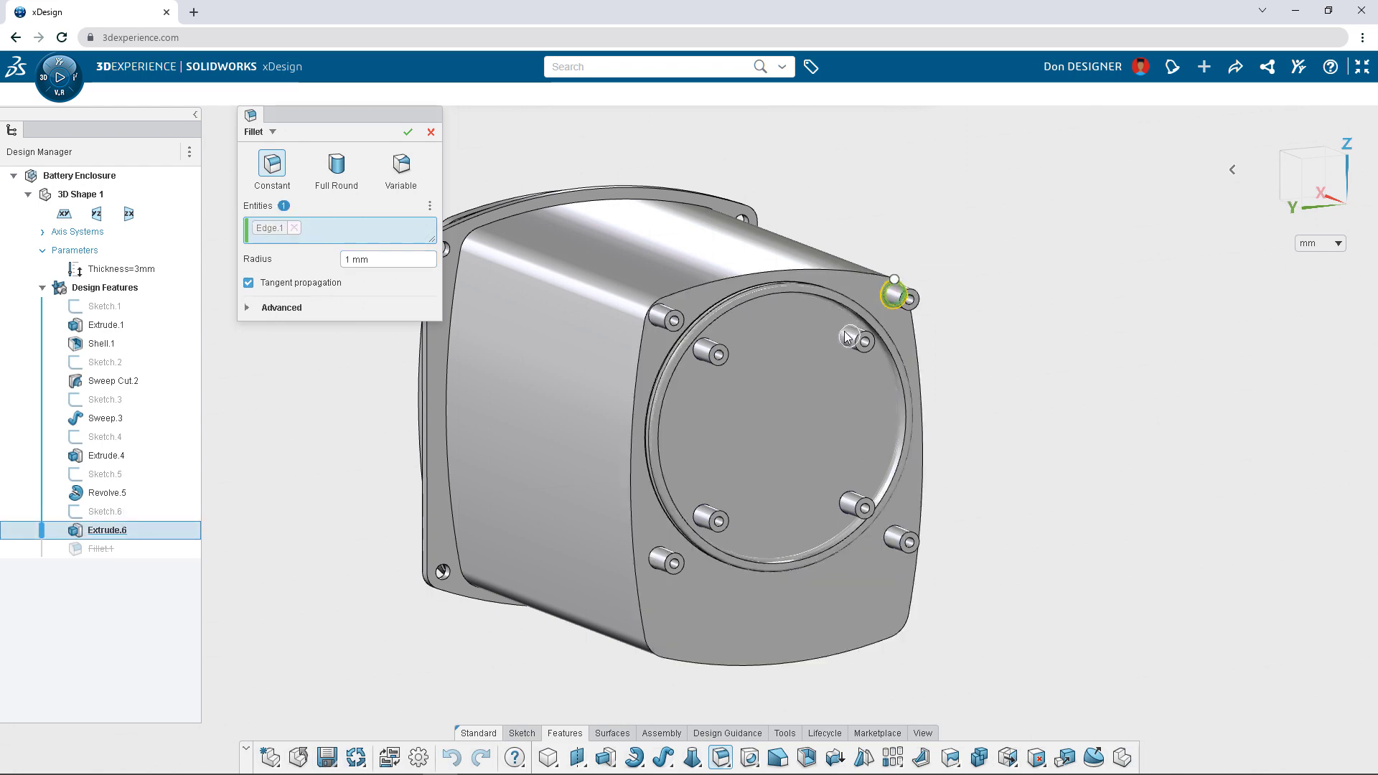
pyautogui.click(850, 334)
pyautogui.click(901, 303)
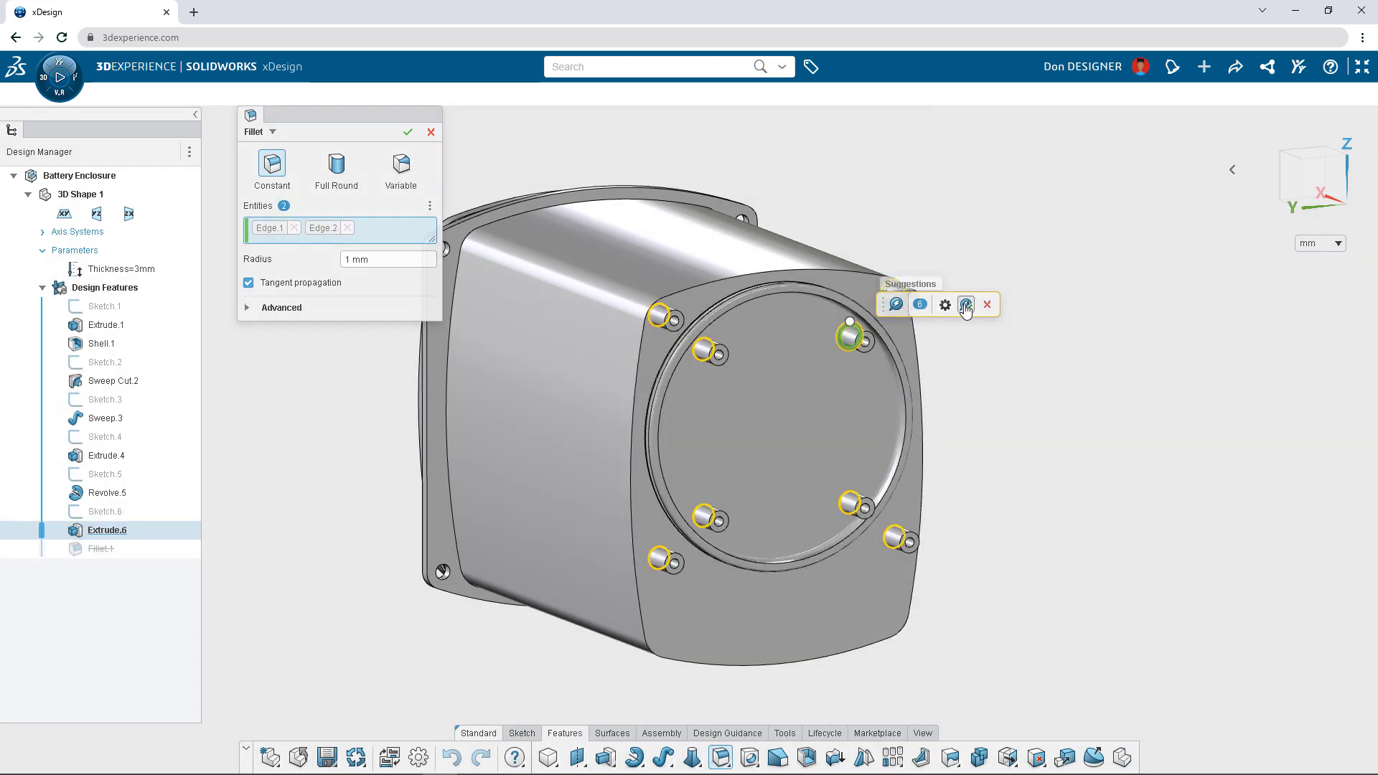
pyautogui.press('Return')
pyautogui.scroll(5, 1089, 438)
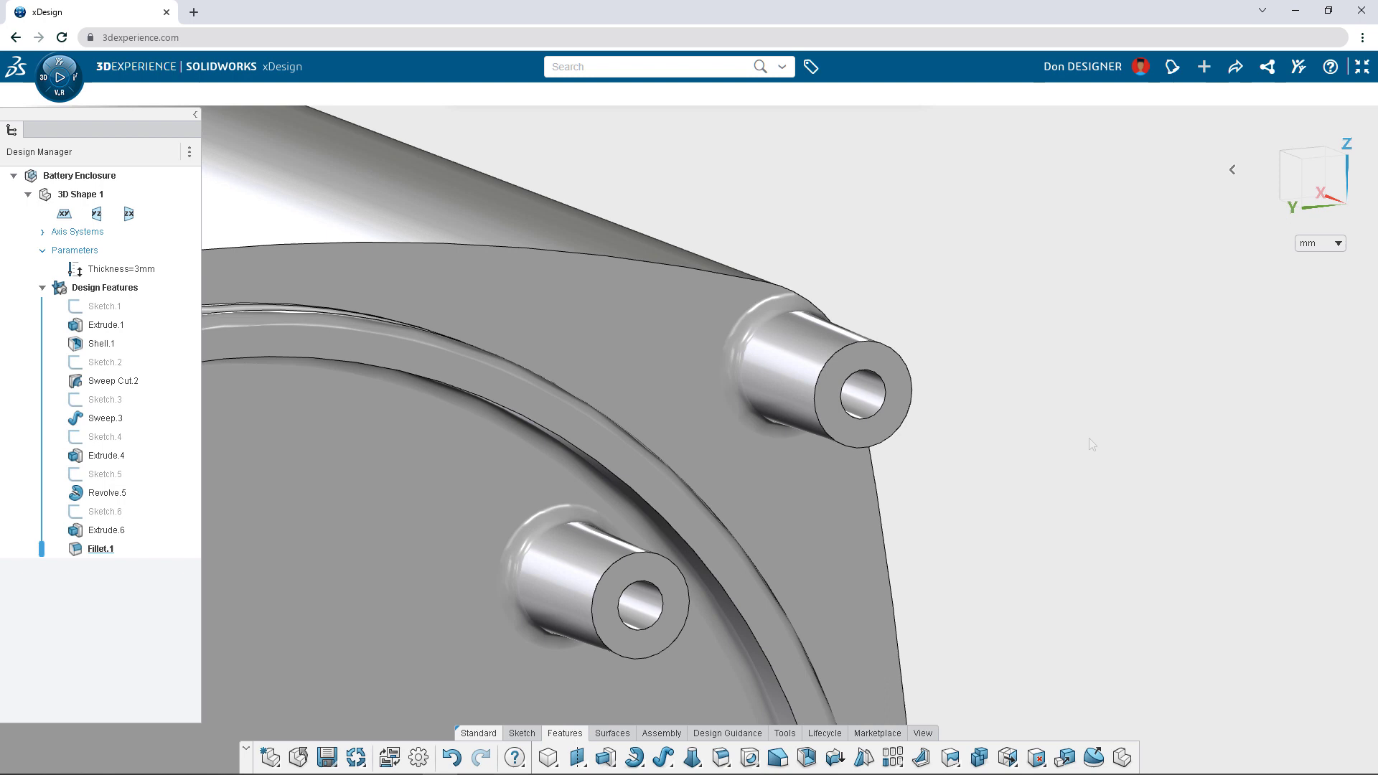
# - Lengthen a pin by extruding its end face
pyautogui.click(900, 390)
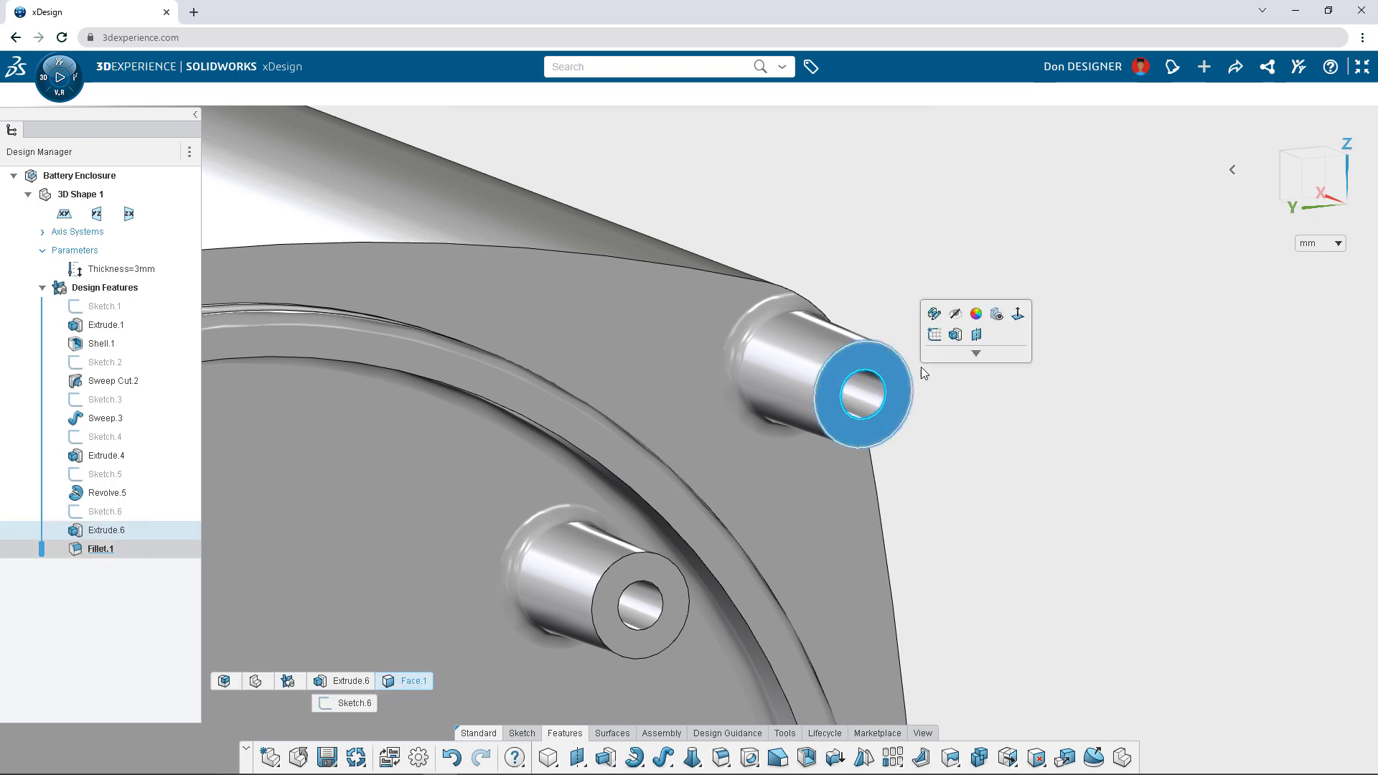
pyautogui.click(959, 342)
pyautogui.press('Return')
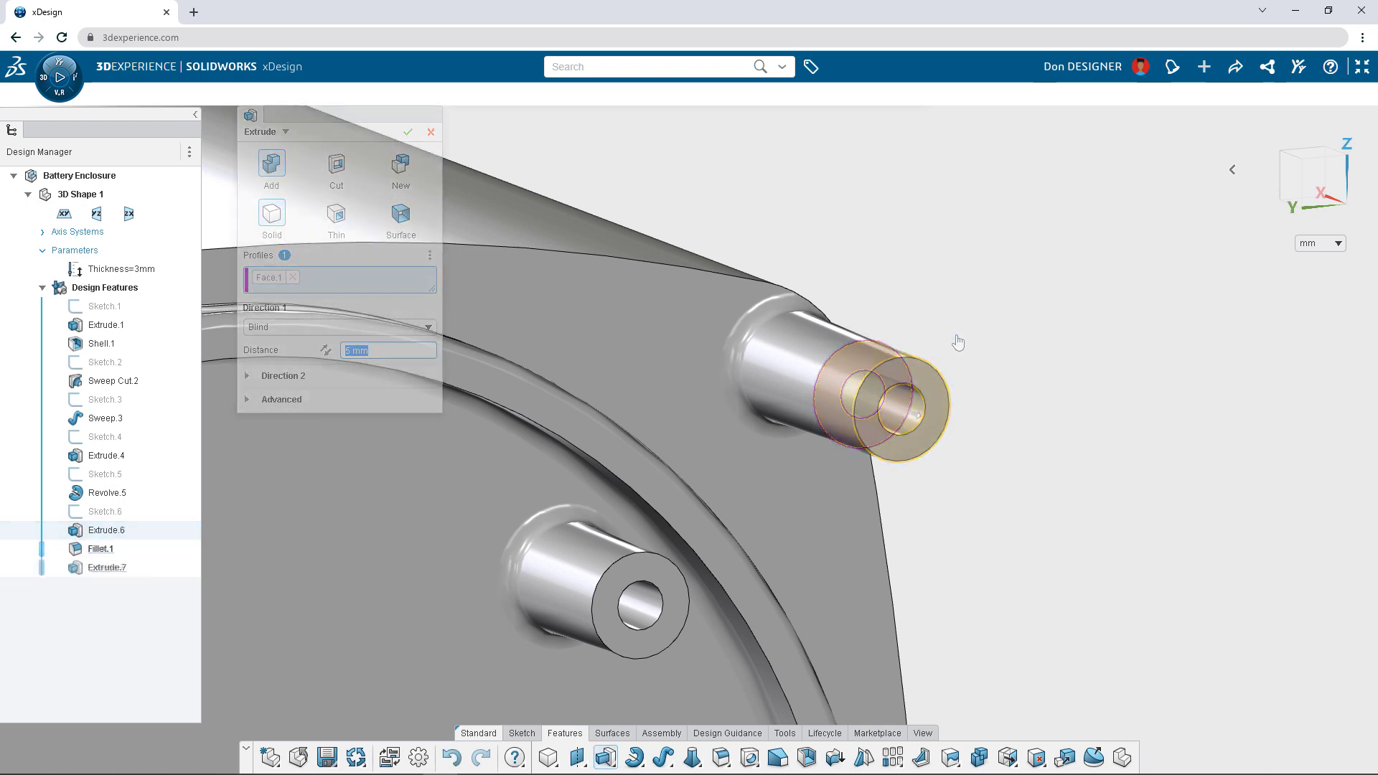
pyautogui.scroll(5, 959, 342)
# - Enlarge Fillet.1 to about 5.6 mm and insert Battery Enclosure into the Drive Assembly
pyautogui.doubleClick(760, 453)
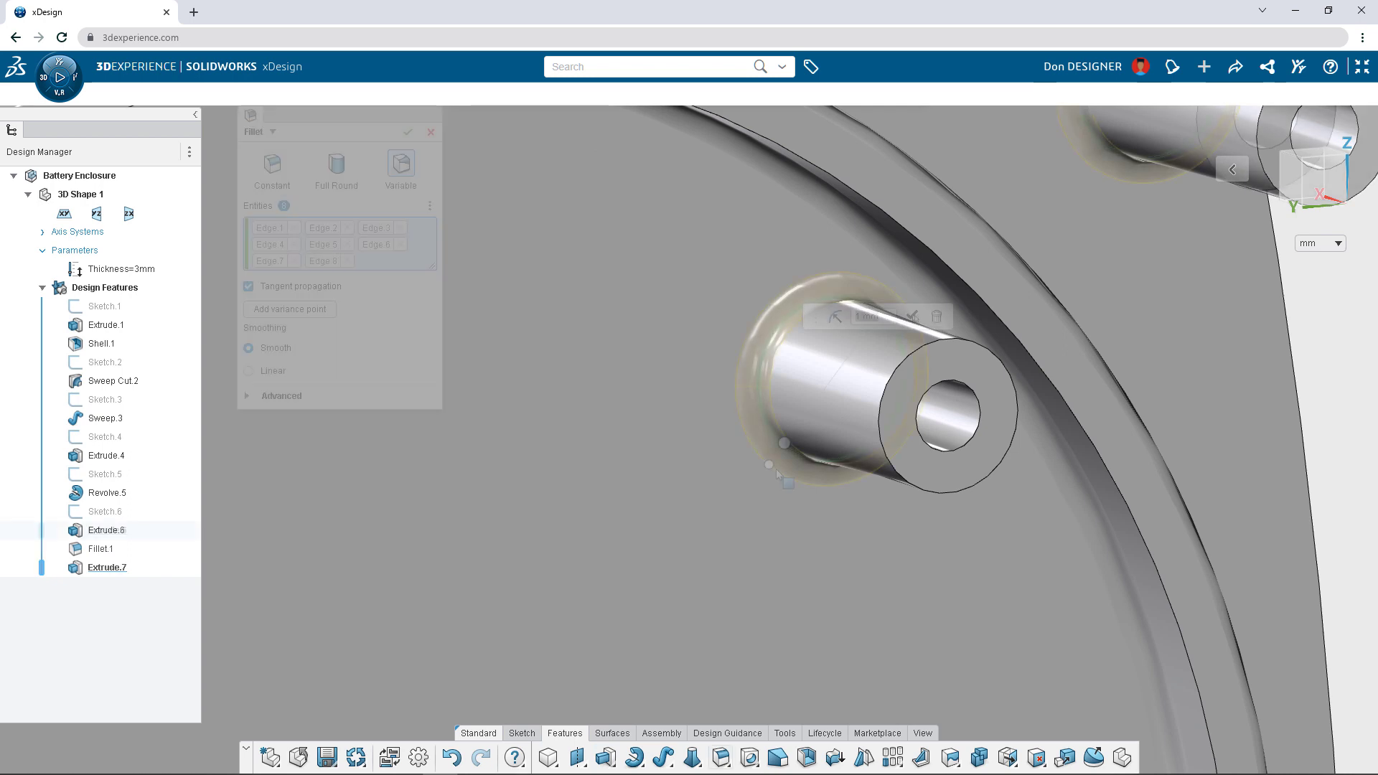
pyautogui.moveTo(762, 504); pyautogui.dragTo(717, 571)
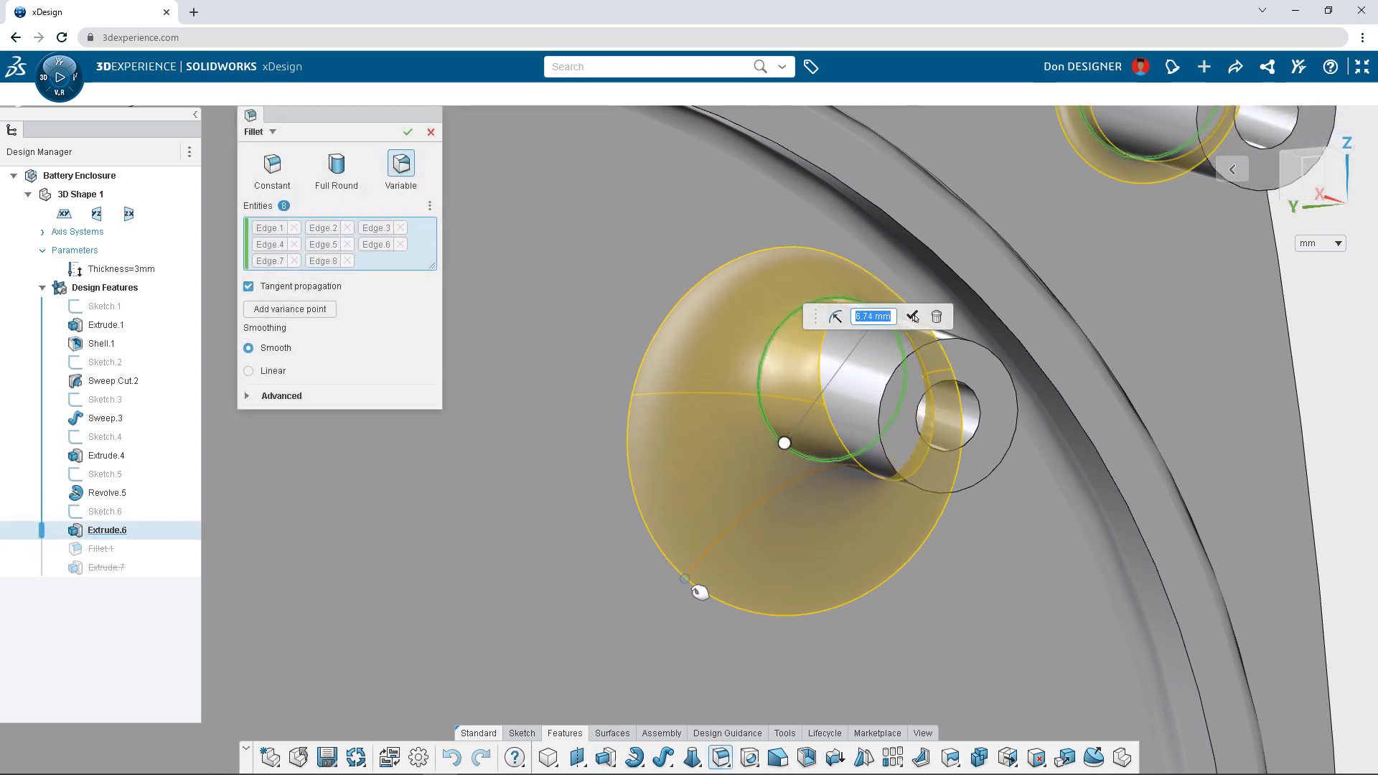
pyautogui.press('Return')
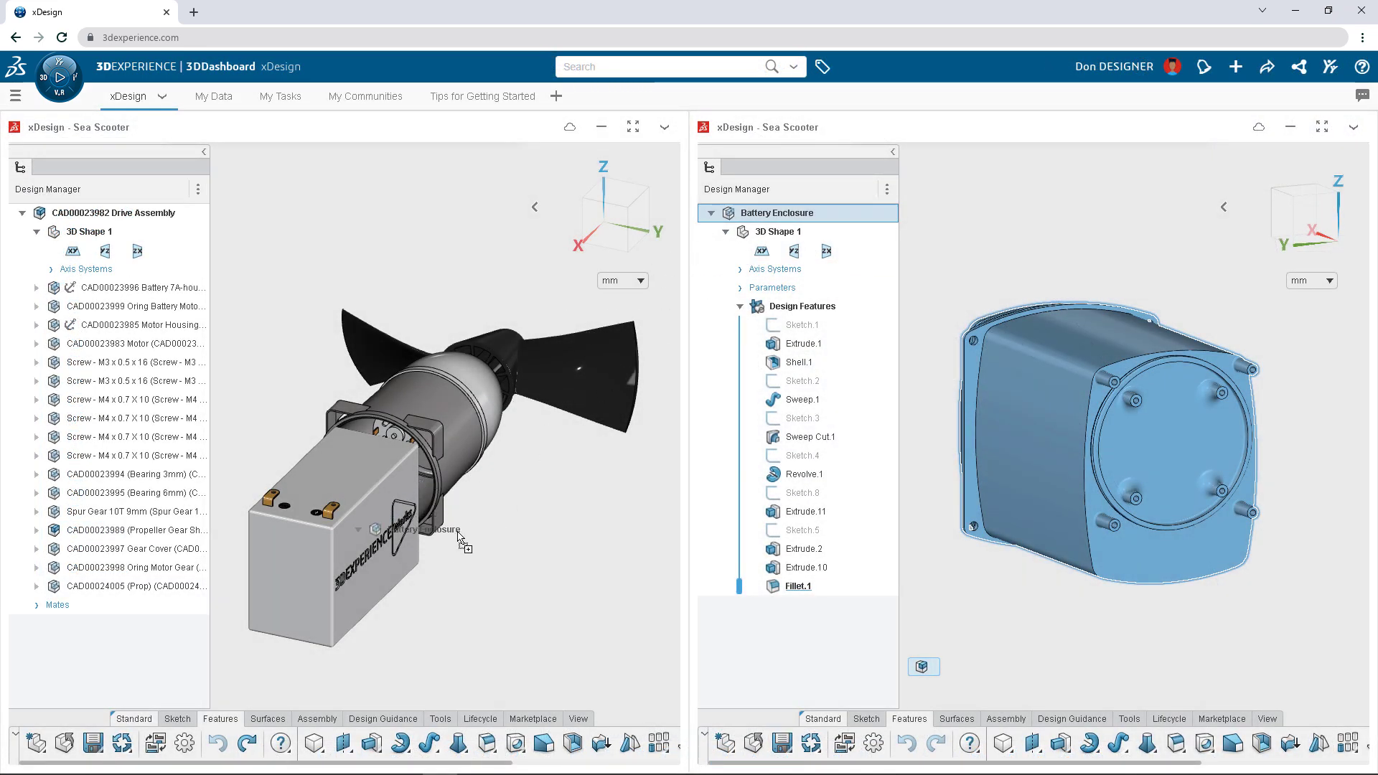
pyautogui.moveTo(428, 552); pyautogui.dragTo(428, 553)
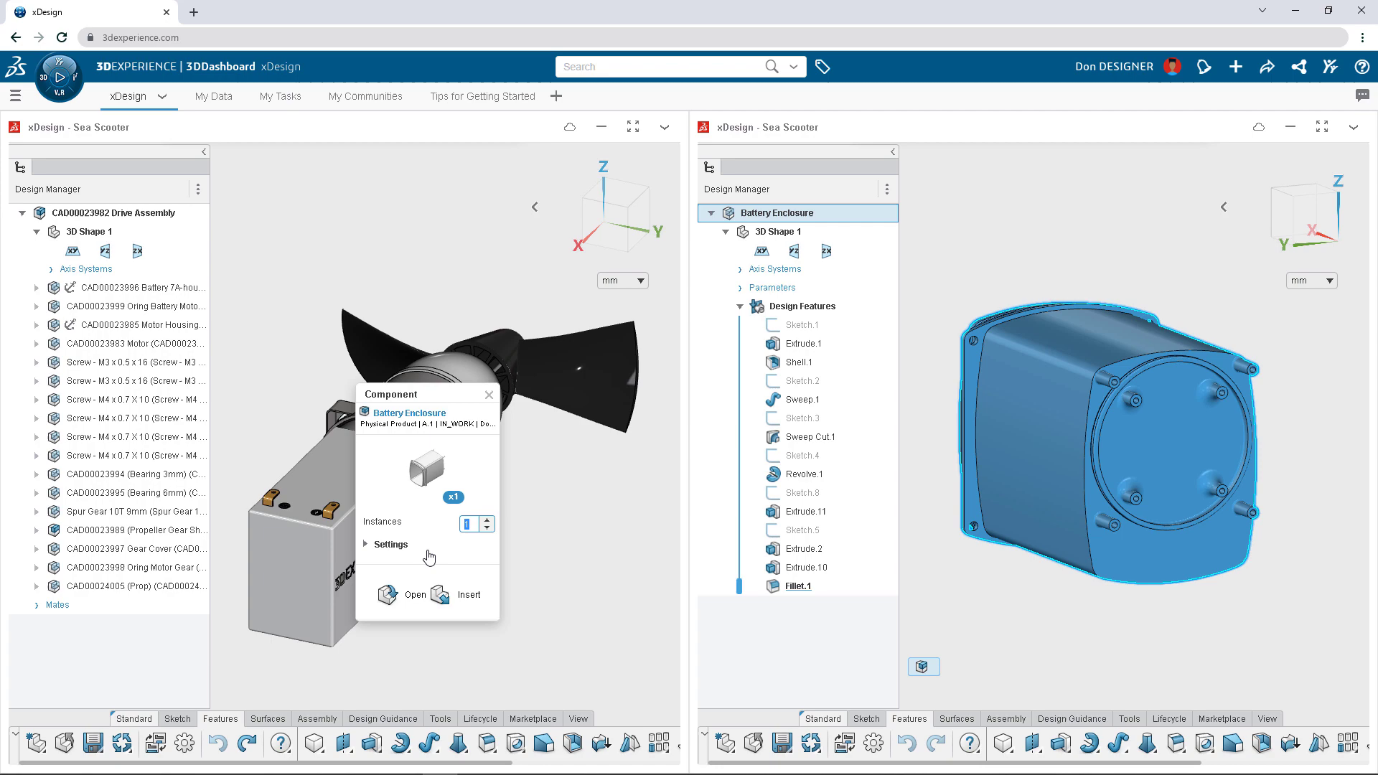
pyautogui.click(441, 595)
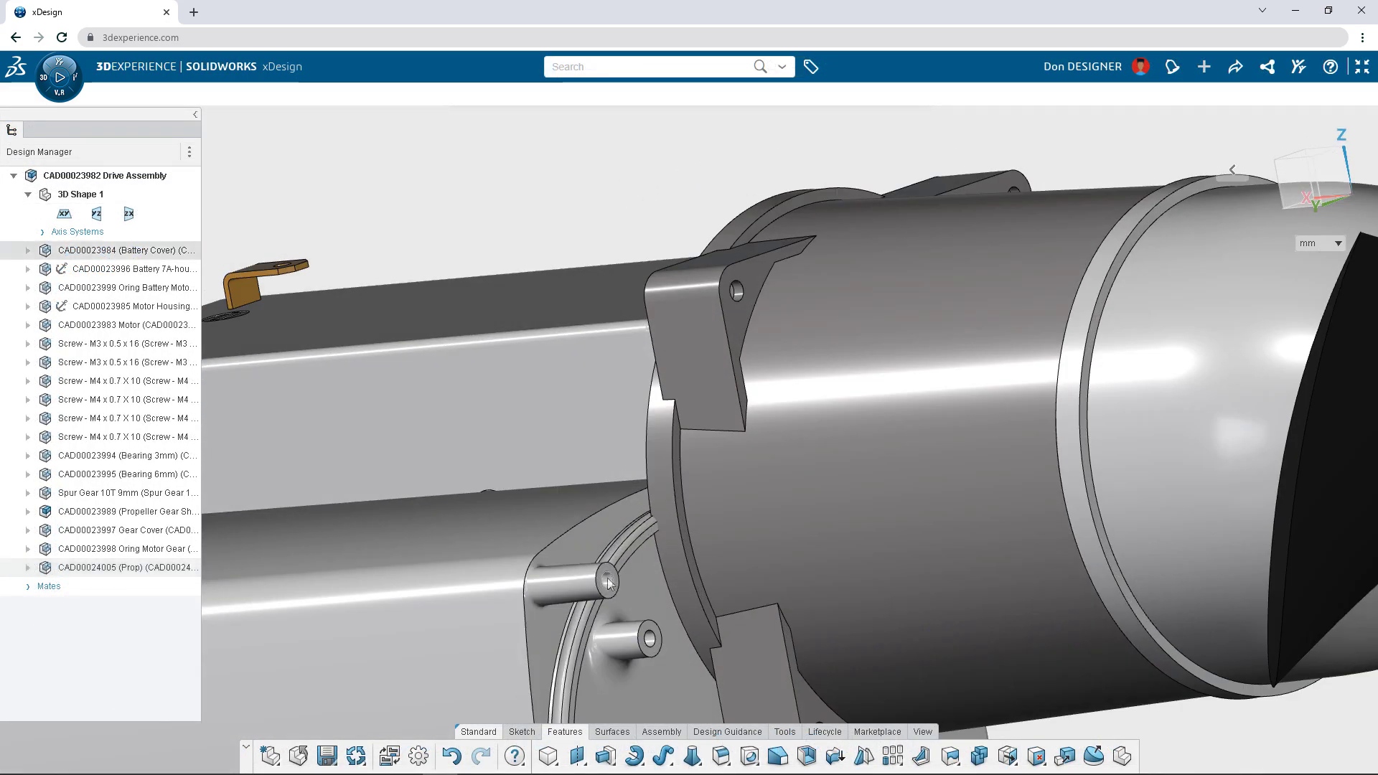
# - Mate the bracket hole concentric with the enclosure pin, then select Sweep.9
pyautogui.click(607, 583)
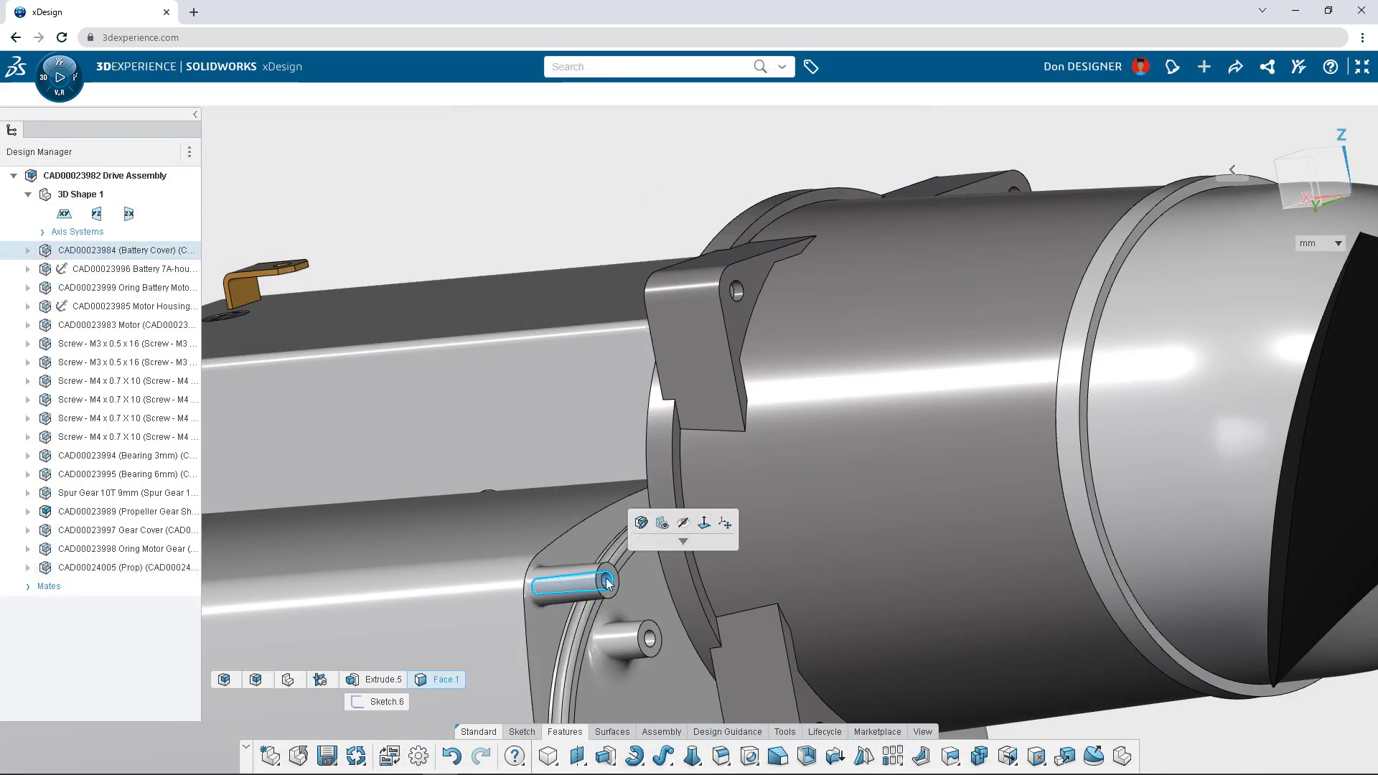
pyautogui.click(738, 290)
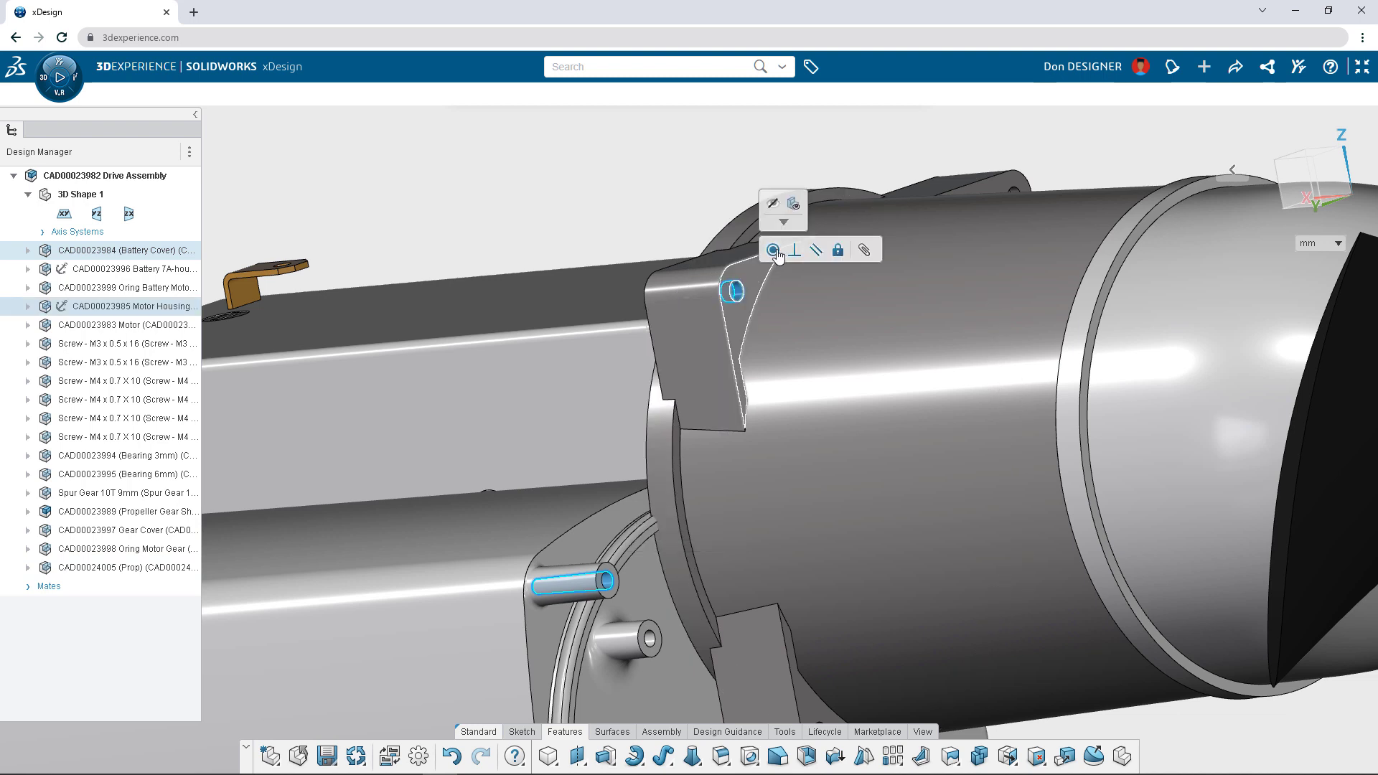
pyautogui.click(774, 250)
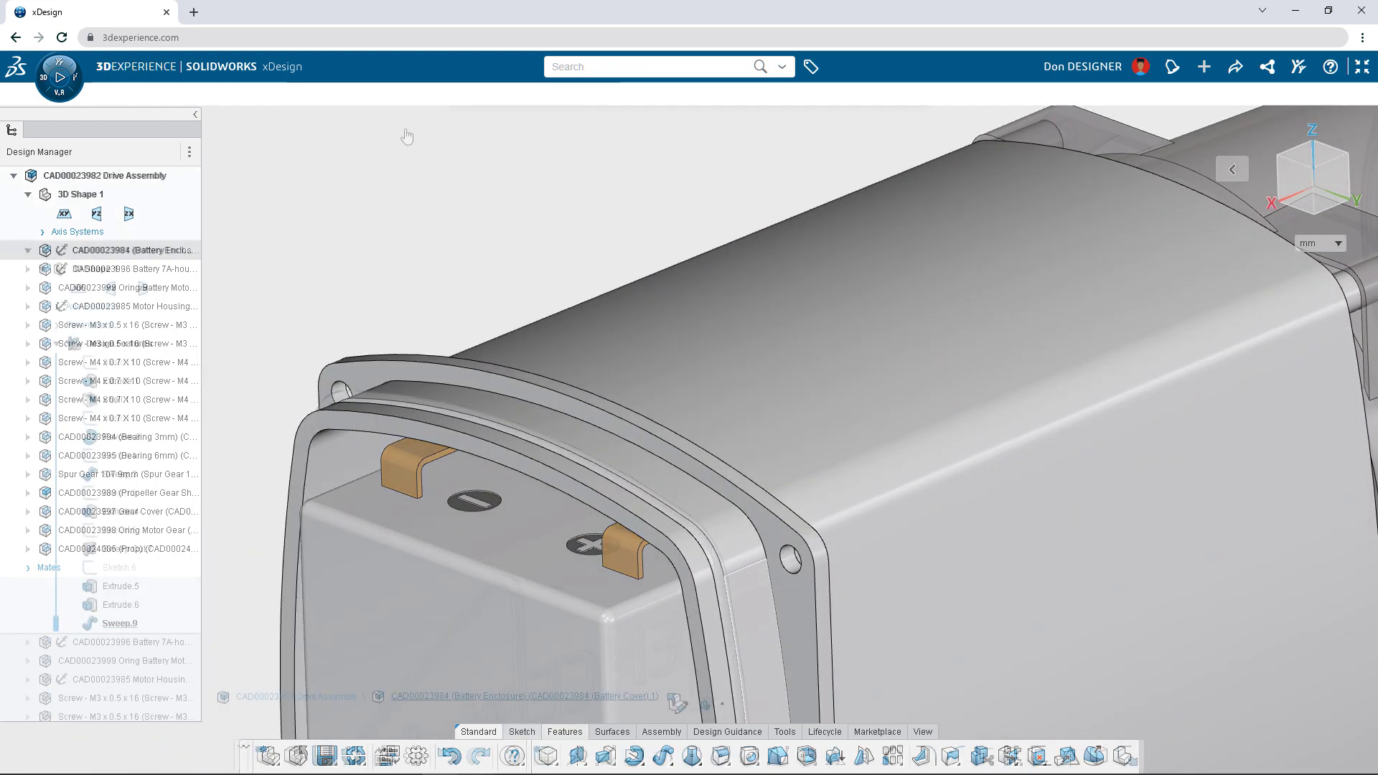
pyautogui.click(121, 623)
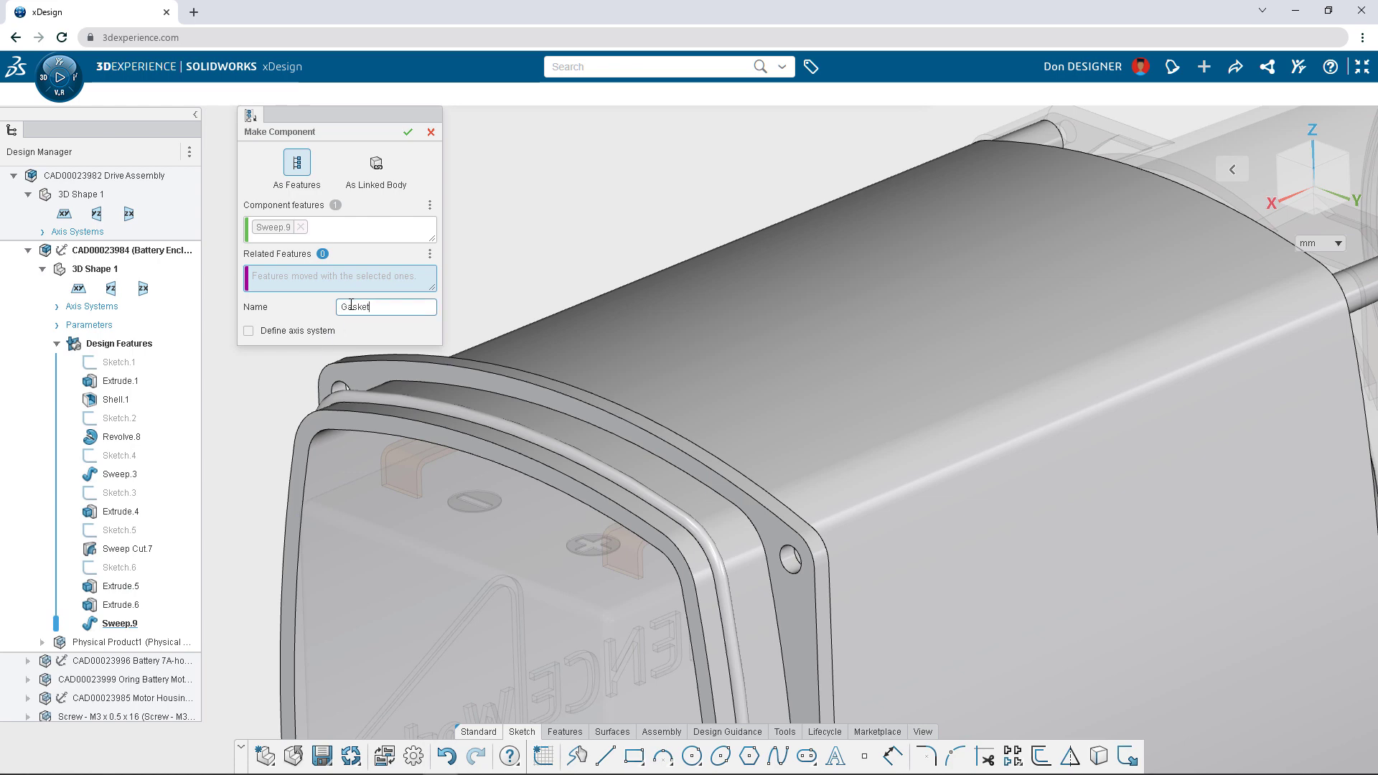
# - Make Sweep.9 into a new component named Gasket
pyautogui.click(407, 131)
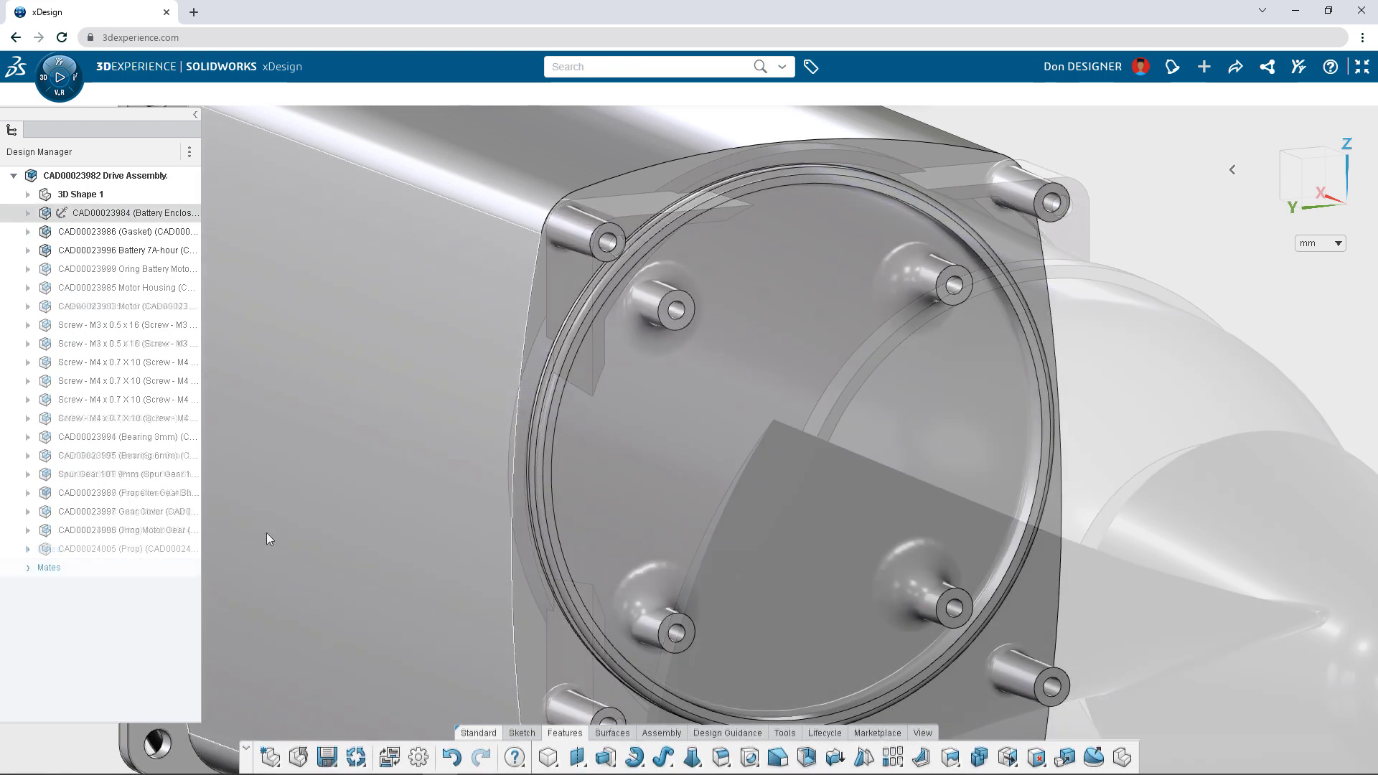
# - Import the Sea Scooter PCB from an IDF-format file
pyautogui.click(276, 765)
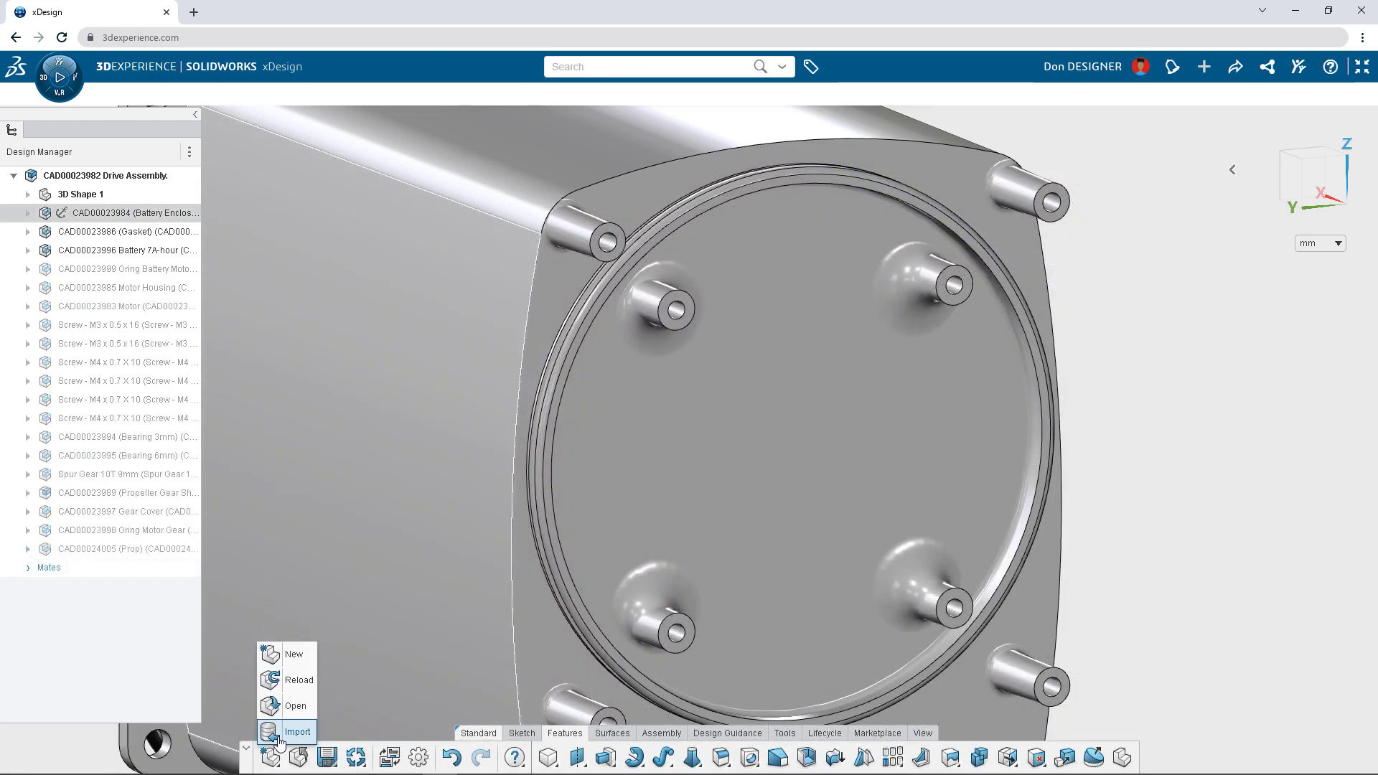
pyautogui.click(278, 736)
pyautogui.click(289, 233)
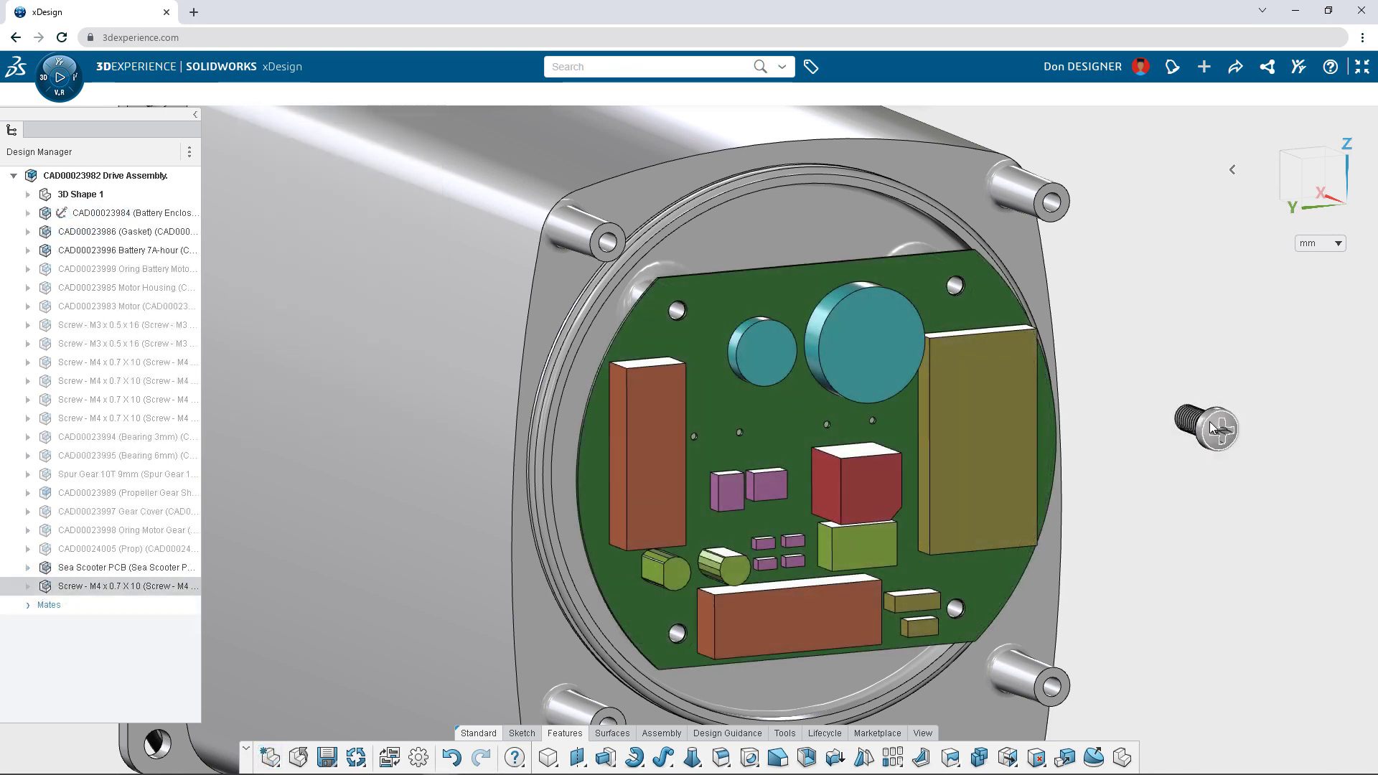
# - Fasten the PCB with M4 x 0.7 x 10 screws in all four mounting holes
pyautogui.moveTo(1207, 427); pyautogui.dragTo(956, 285)
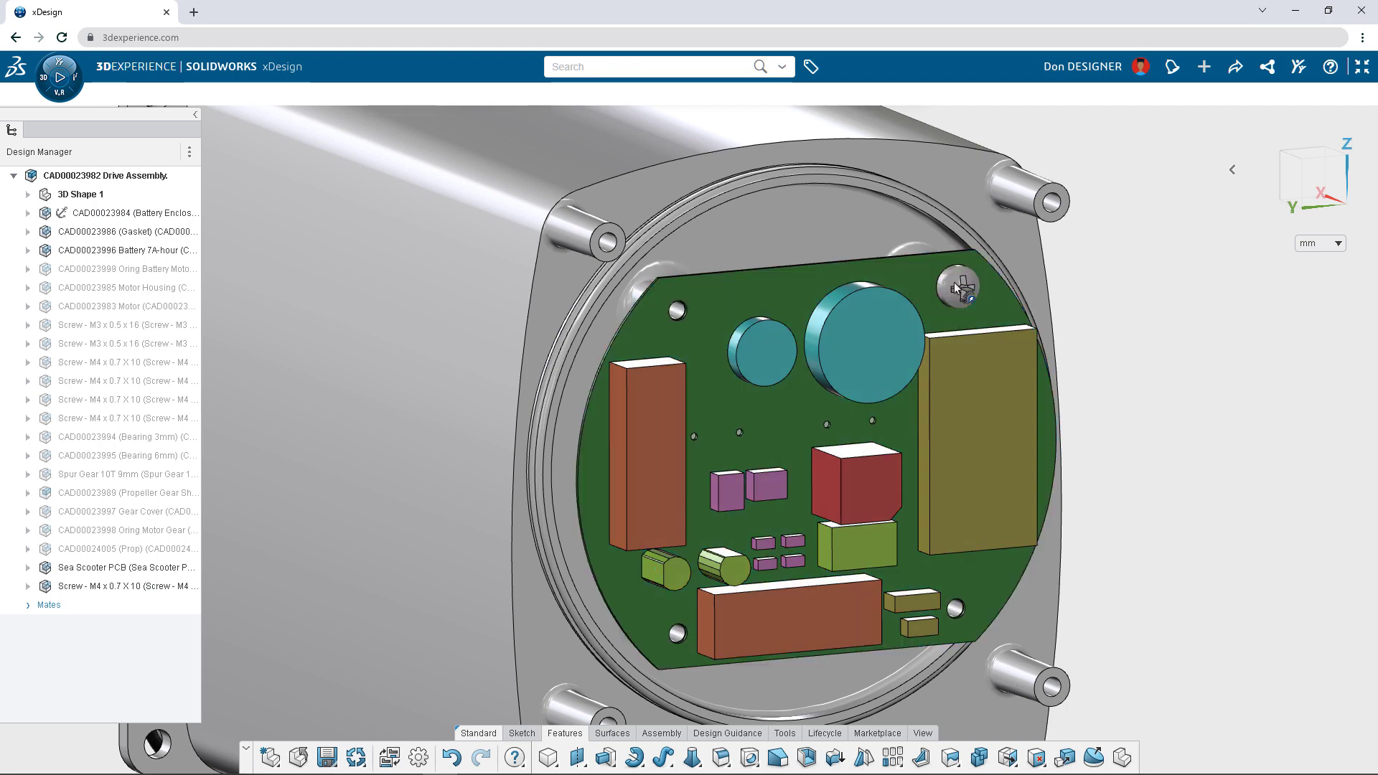
pyautogui.click(1049, 240)
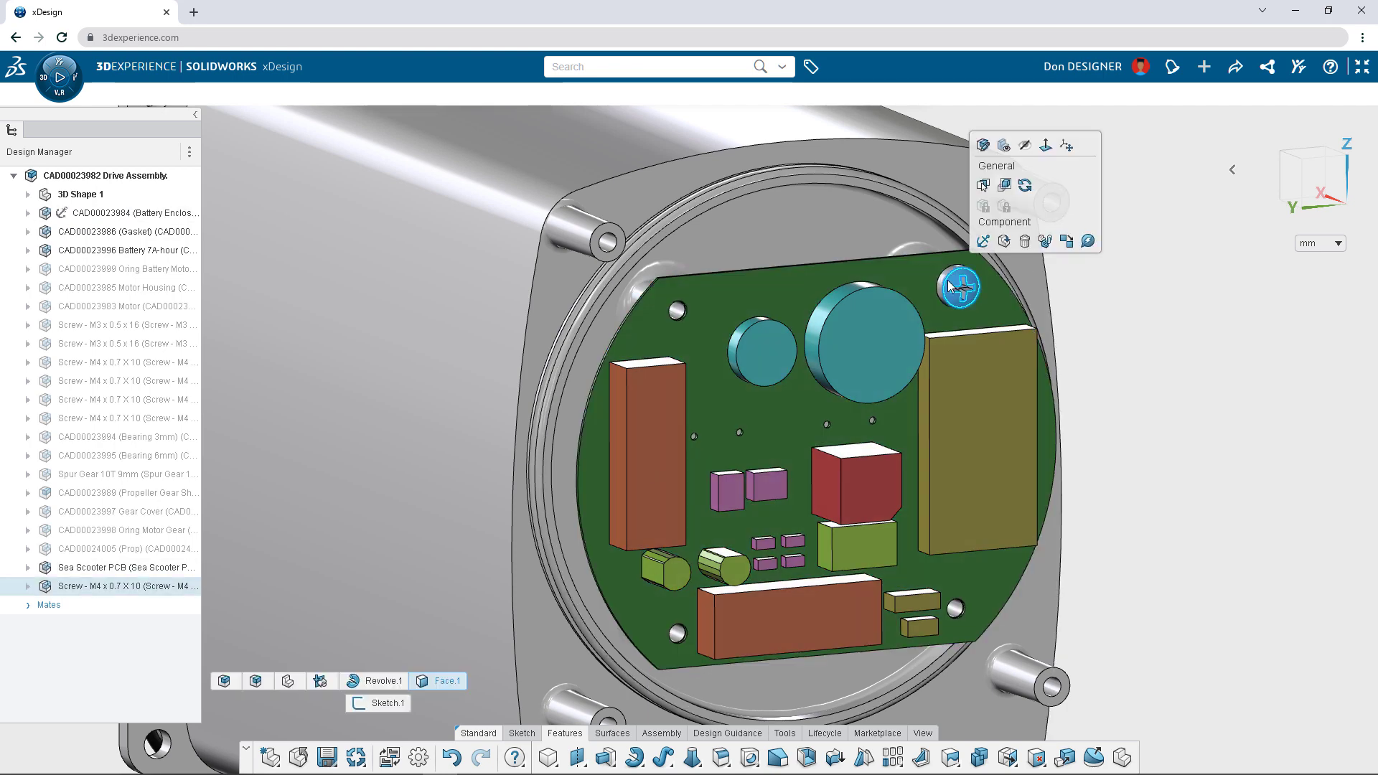
pyautogui.click(1088, 242)
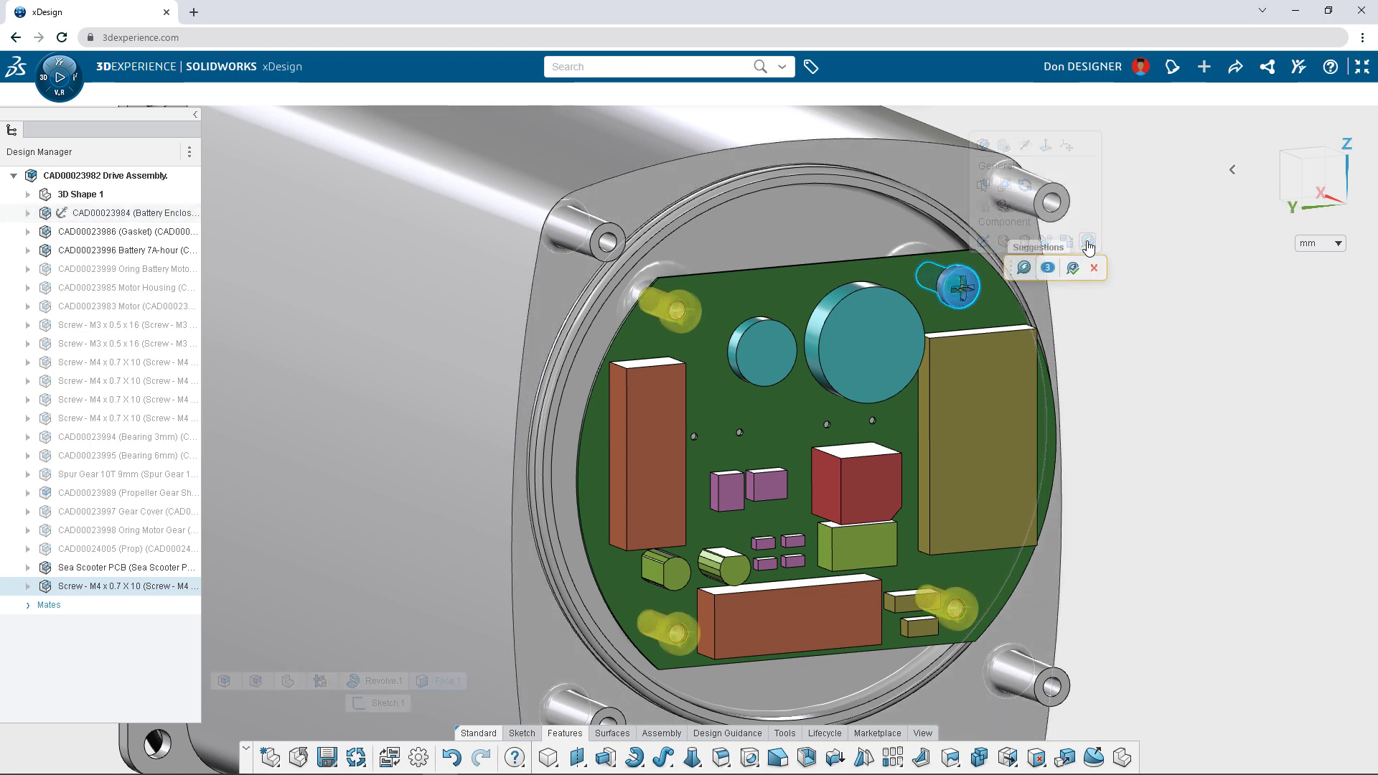
pyautogui.click(1072, 268)
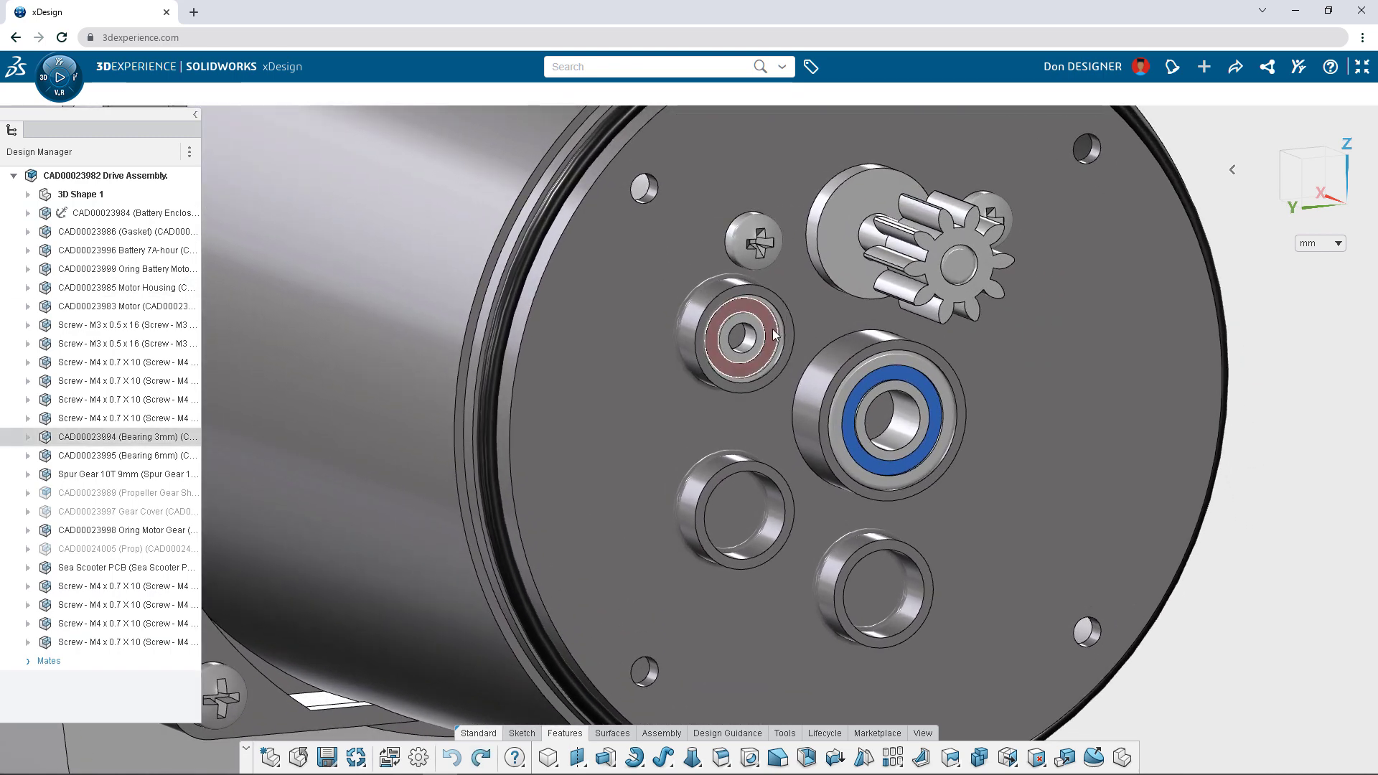
# - Copy the 3mm bearing with mates, reusing the reference, into the lower-left and lower-right holes
pyautogui.click(743, 339)
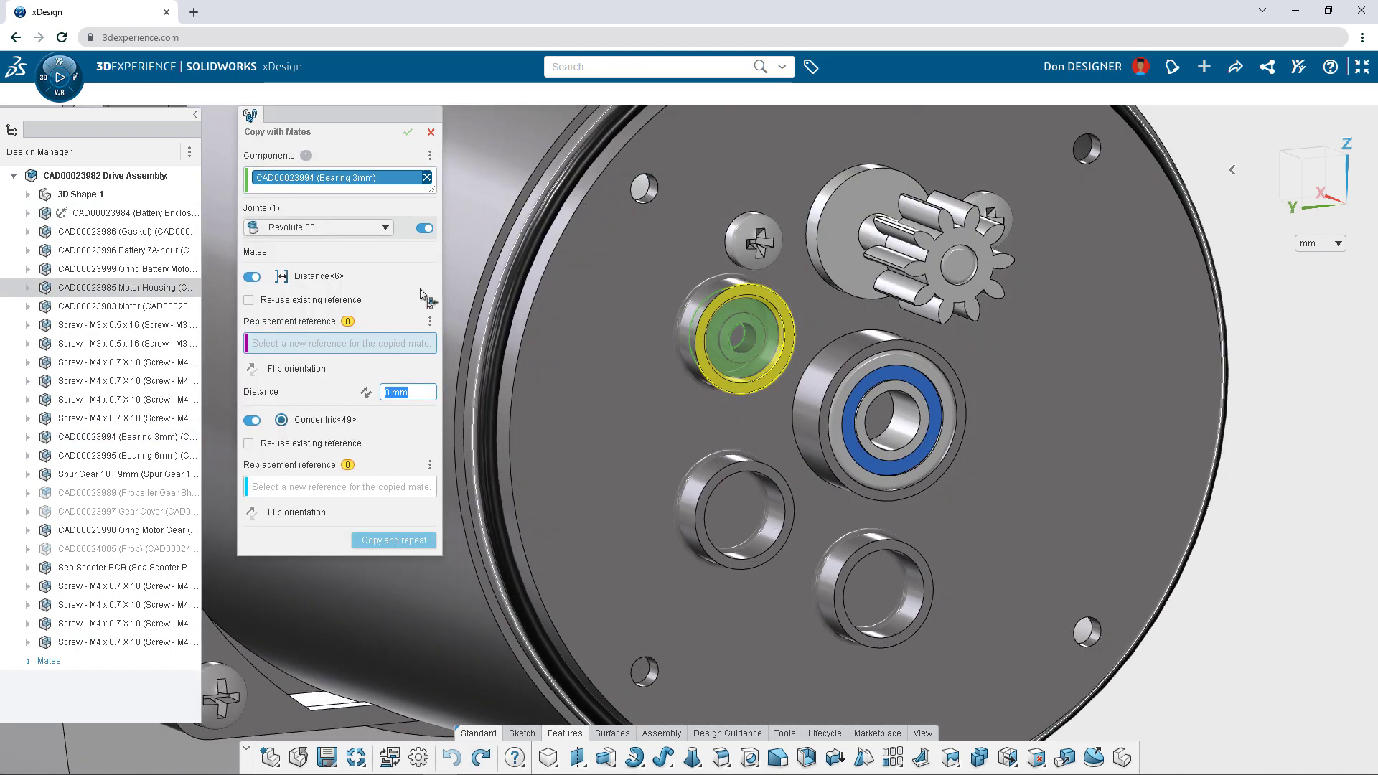
pyautogui.click(248, 299)
pyautogui.click(743, 490)
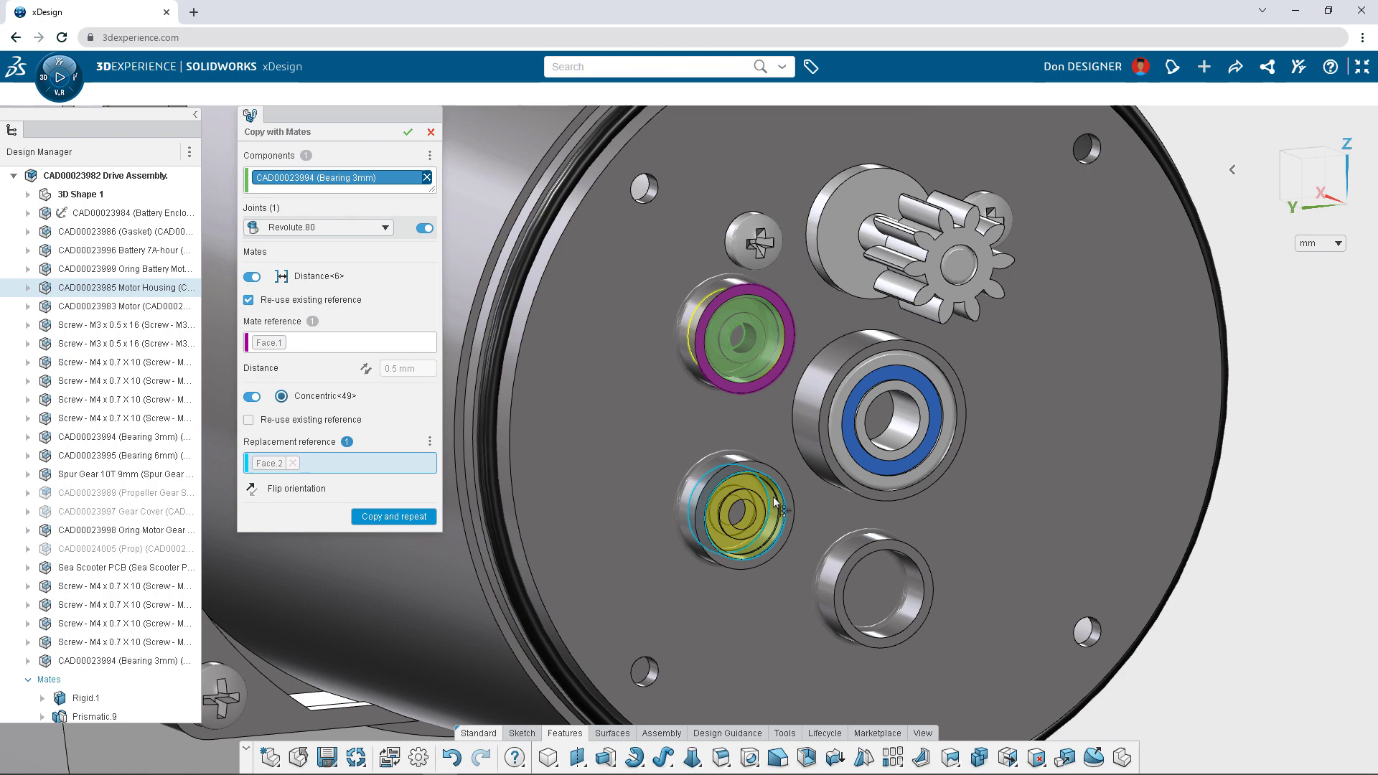
pyautogui.click(396, 519)
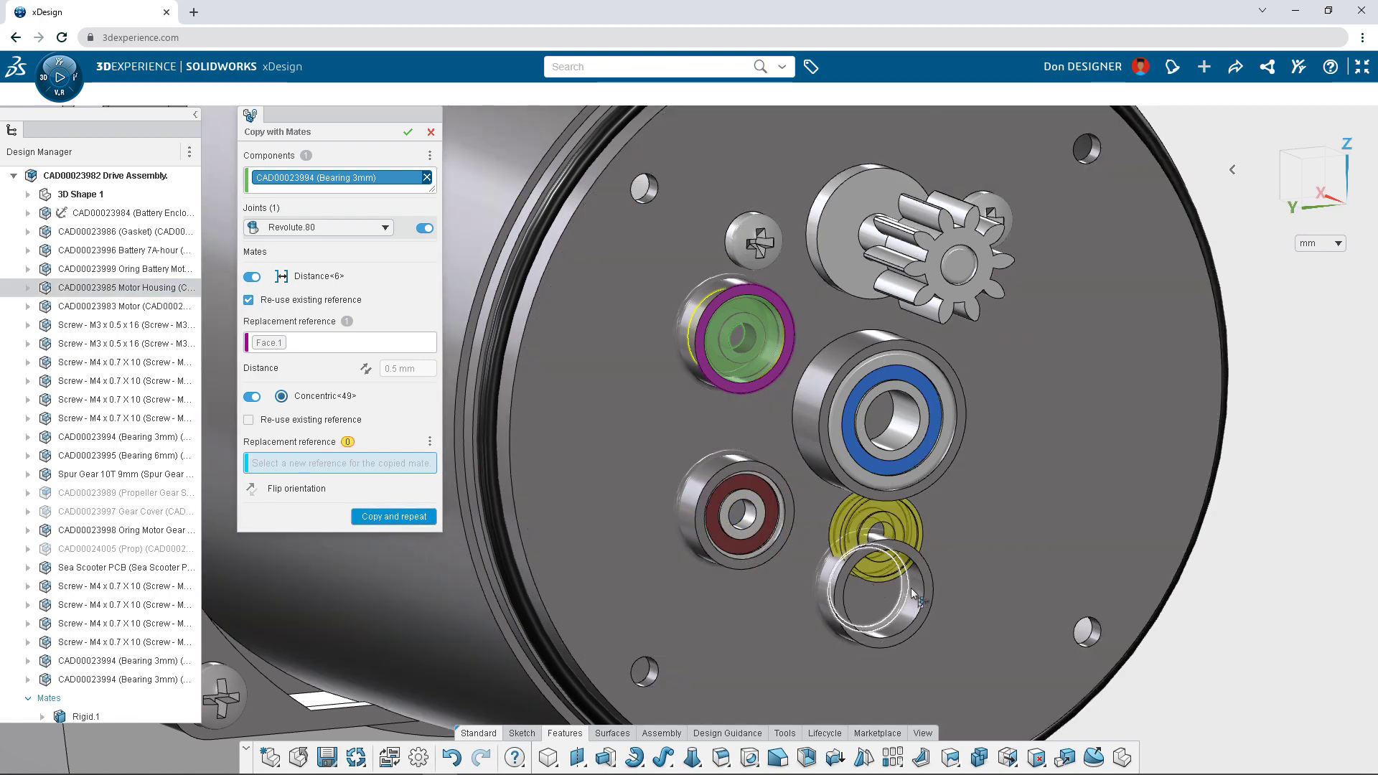
pyautogui.click(874, 604)
pyautogui.click(409, 132)
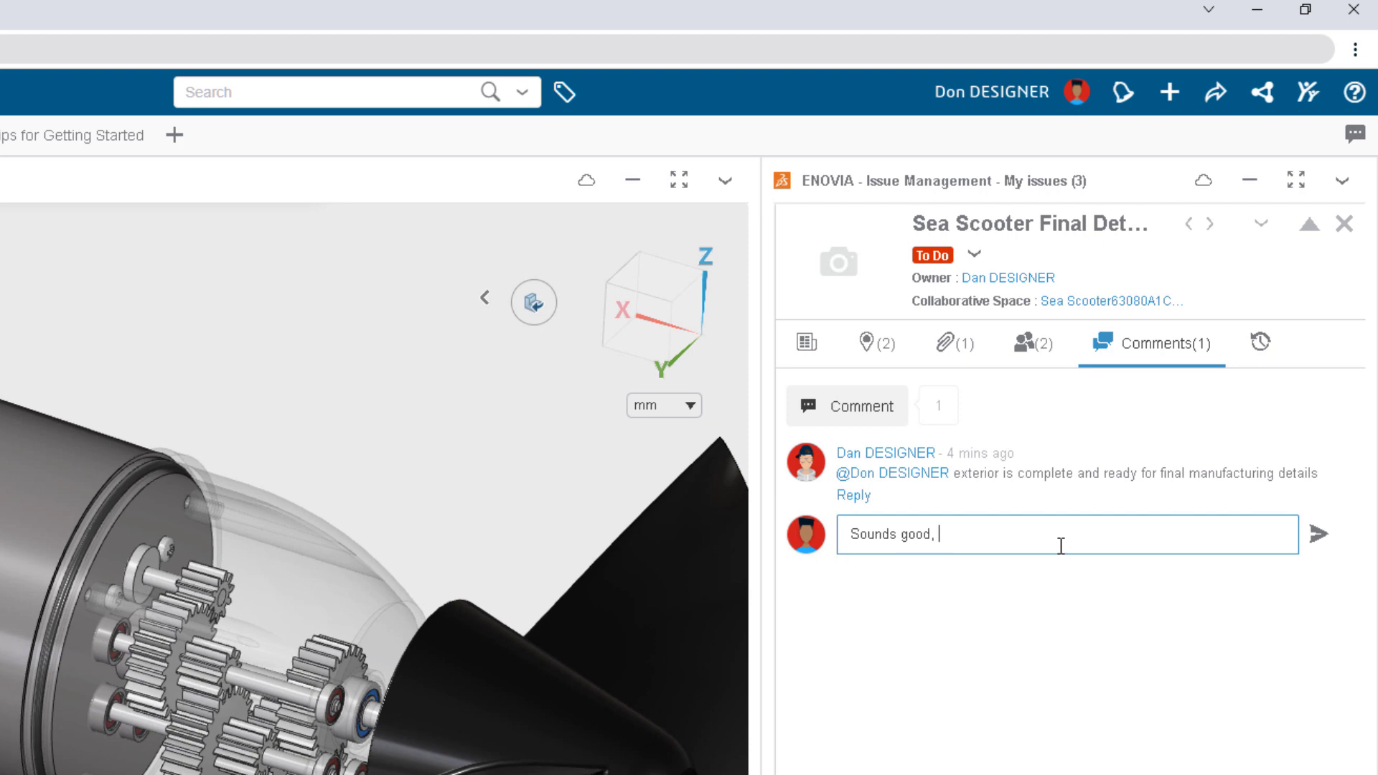
# - Post the acknowledging reply and open the issue's Final Details markup attachment
pyautogui.click(1316, 534)
pyautogui.click(952, 346)
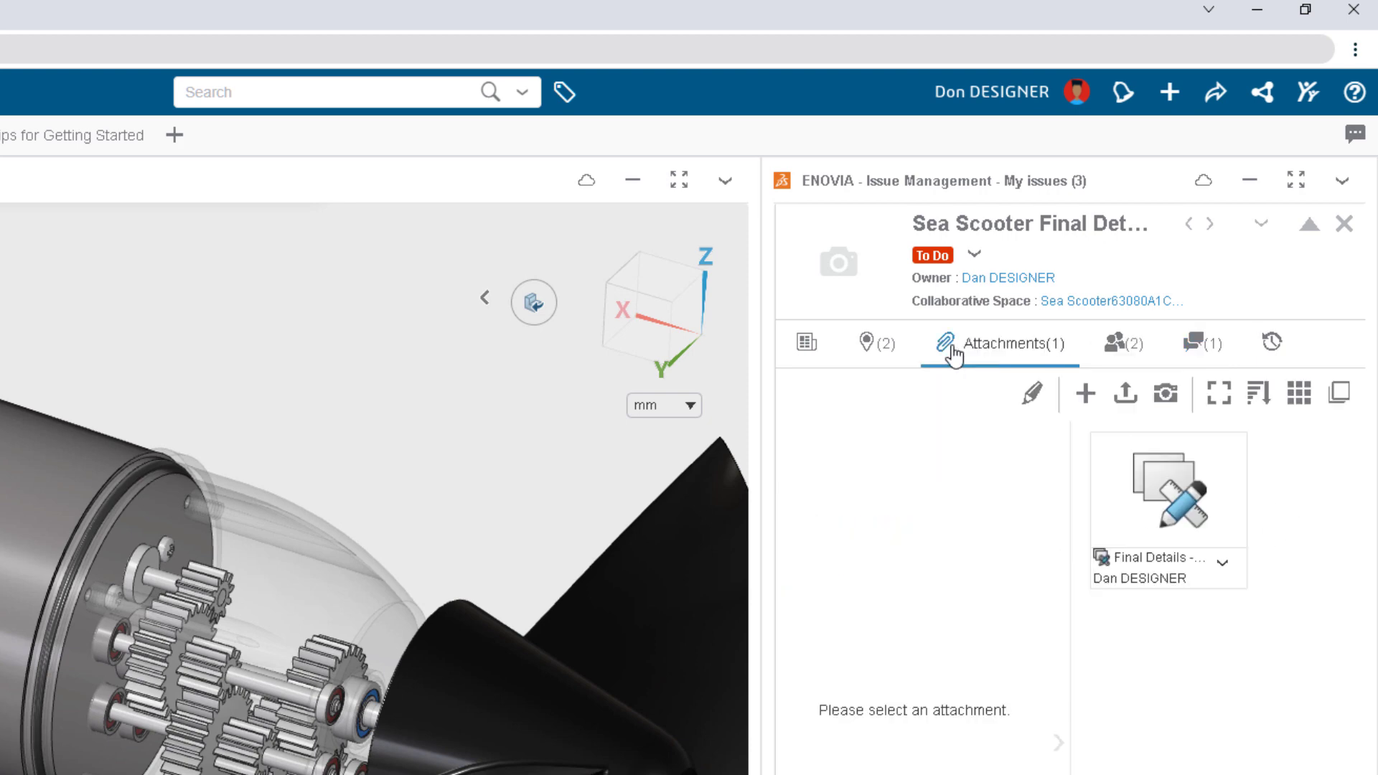
pyautogui.click(1177, 509)
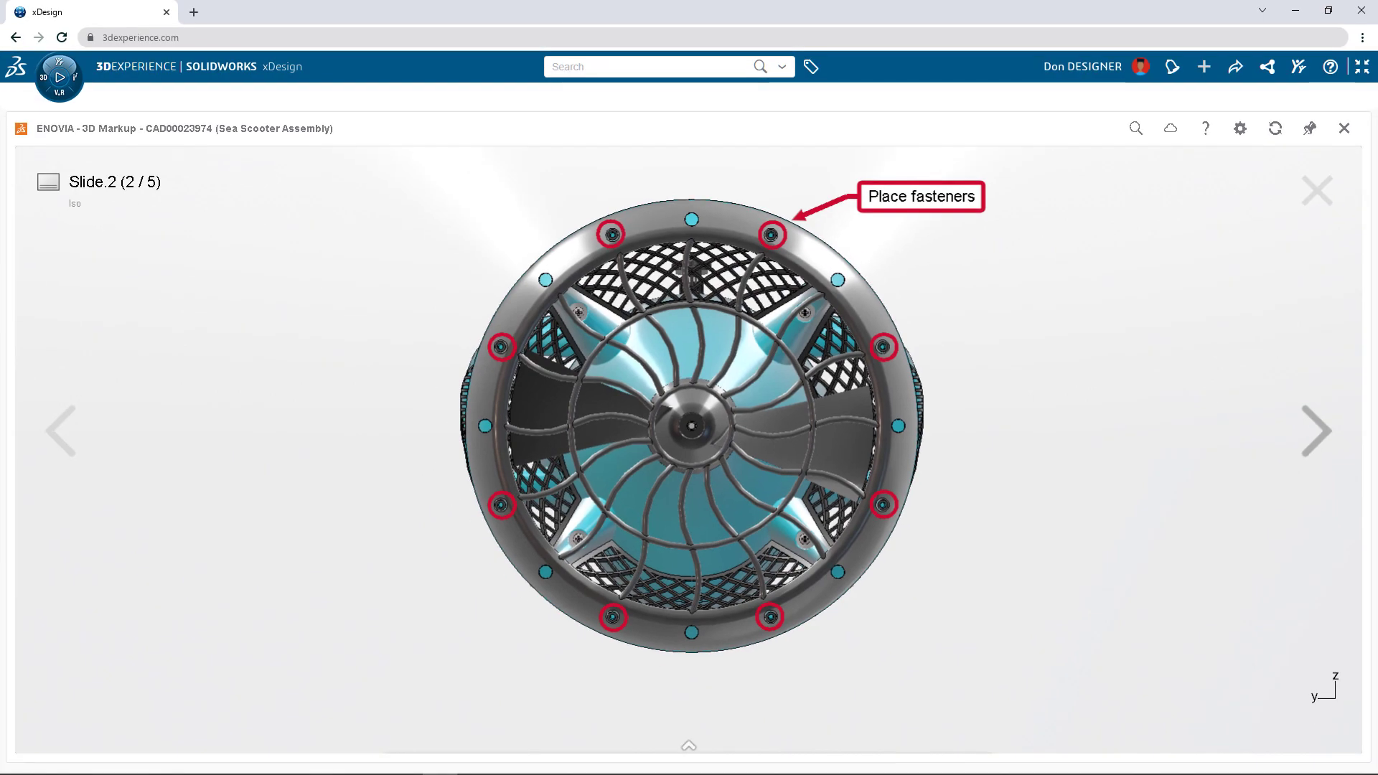
# - Review the logo and 1/4-20 thread slides, then load assembly CAD00023974 into the viewport
pyautogui.click(1317, 431)
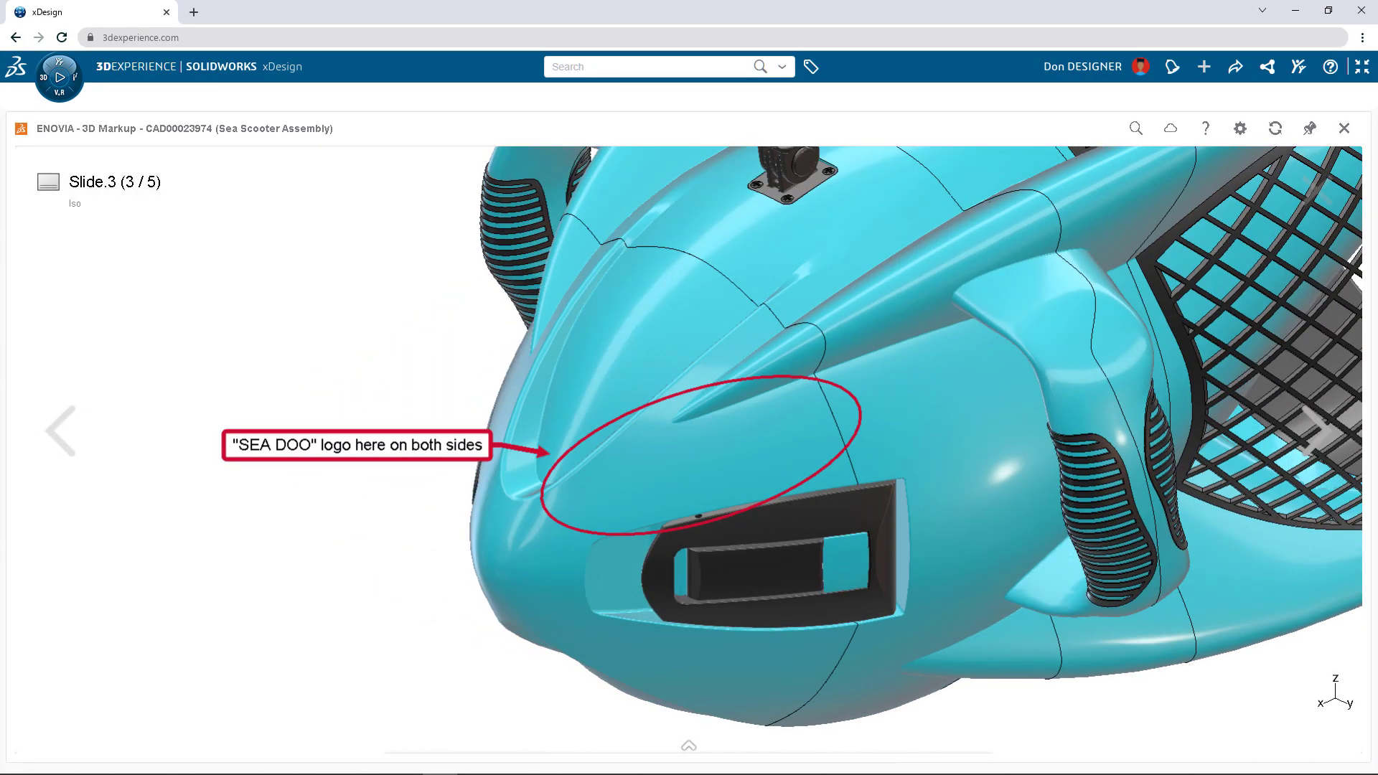
pyautogui.click(1316, 432)
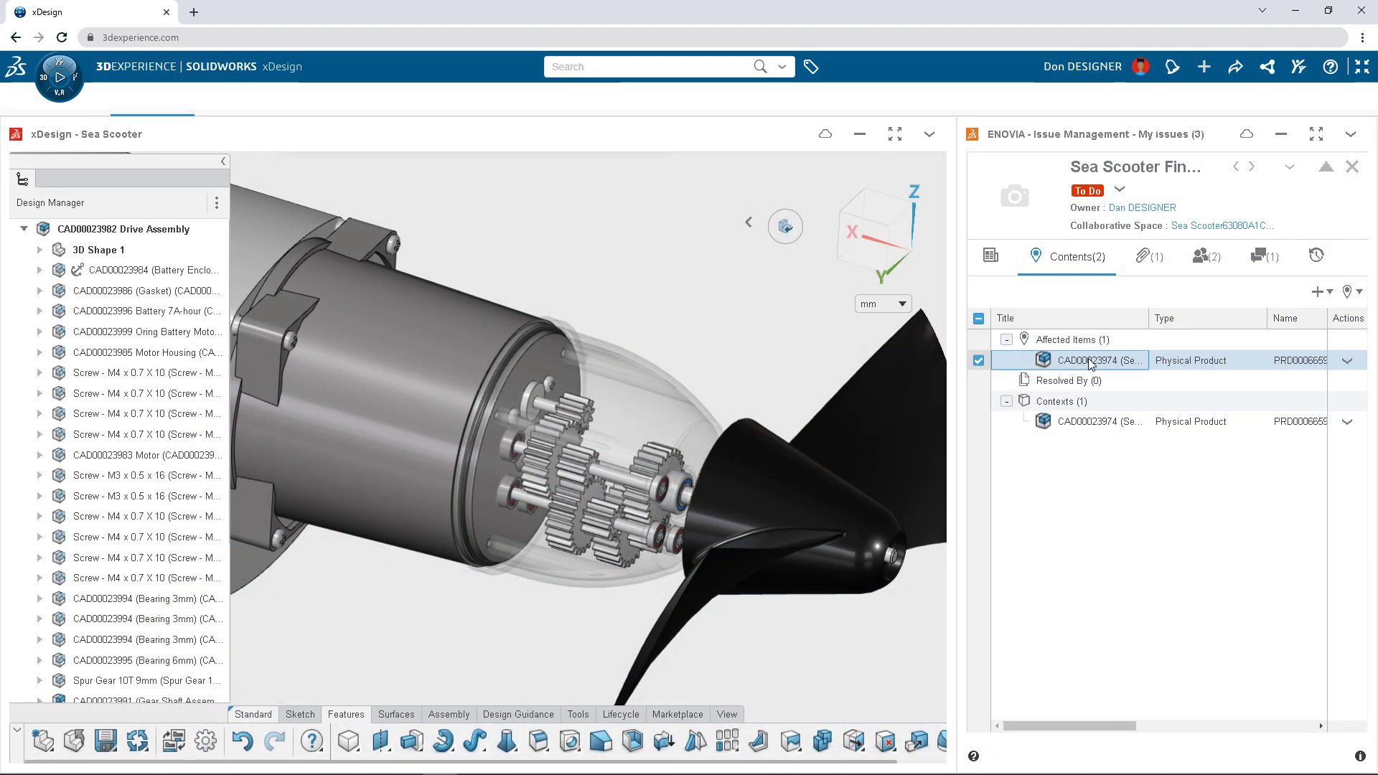
pyautogui.moveTo(1087, 360); pyautogui.dragTo(707, 315)
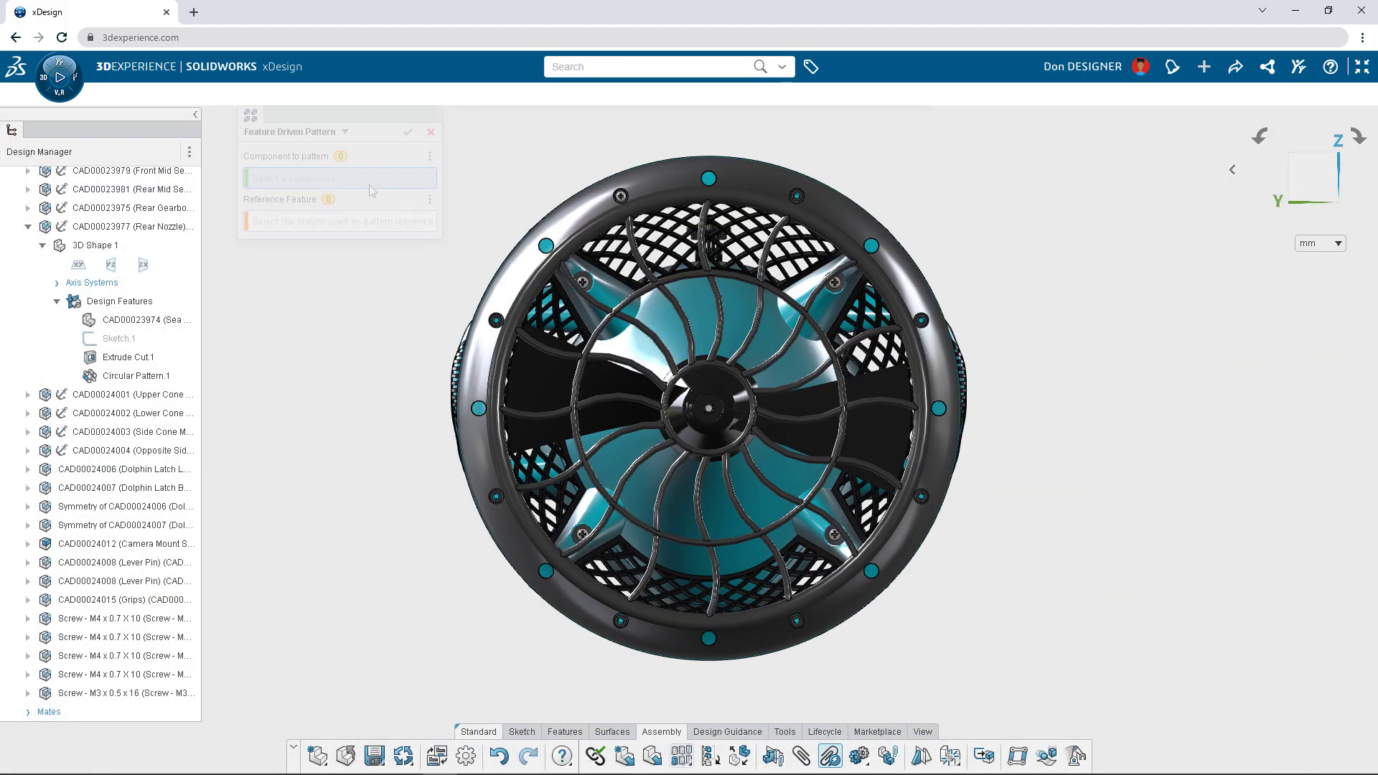
# - Pattern the M3 x 0.5 x 16 screw using Circular Pattern.1 as the reference
pyautogui.click(621, 198)
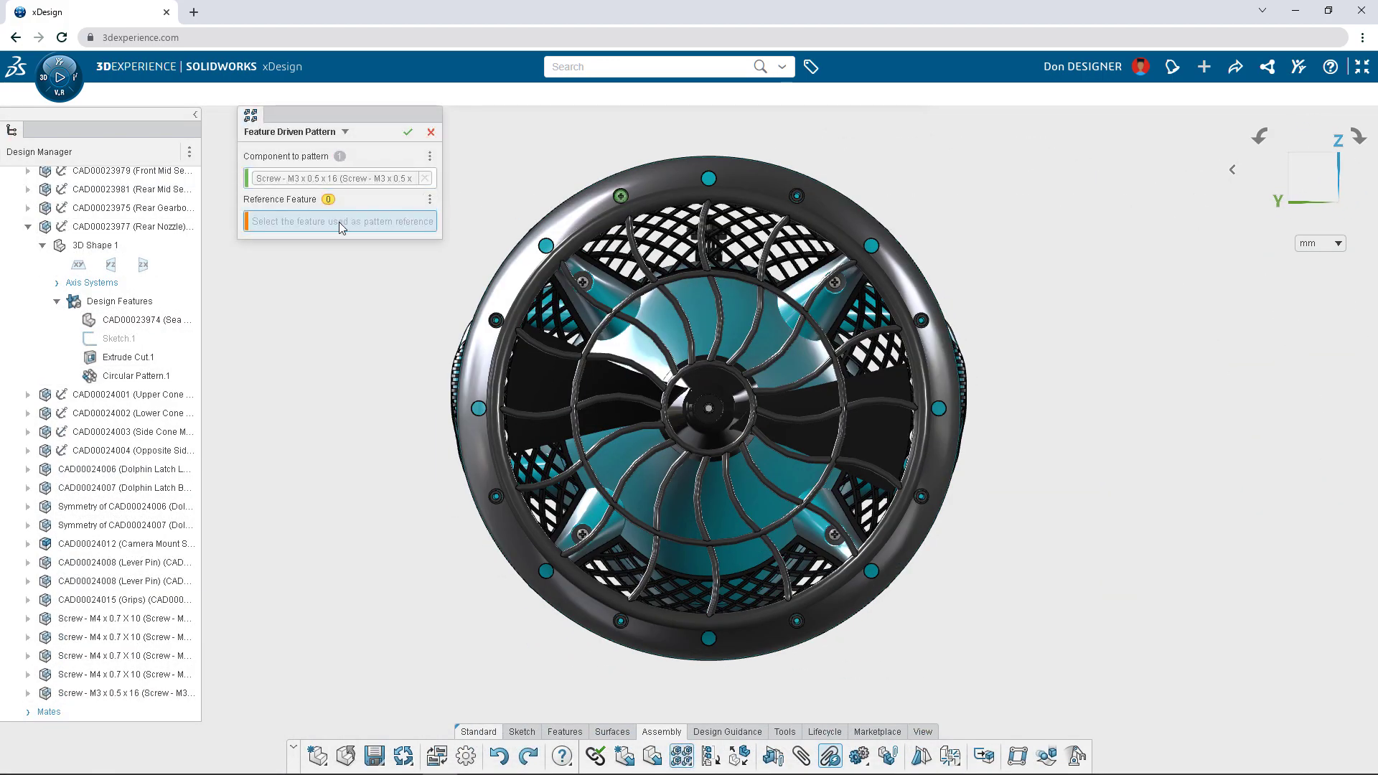
pyautogui.click(157, 380)
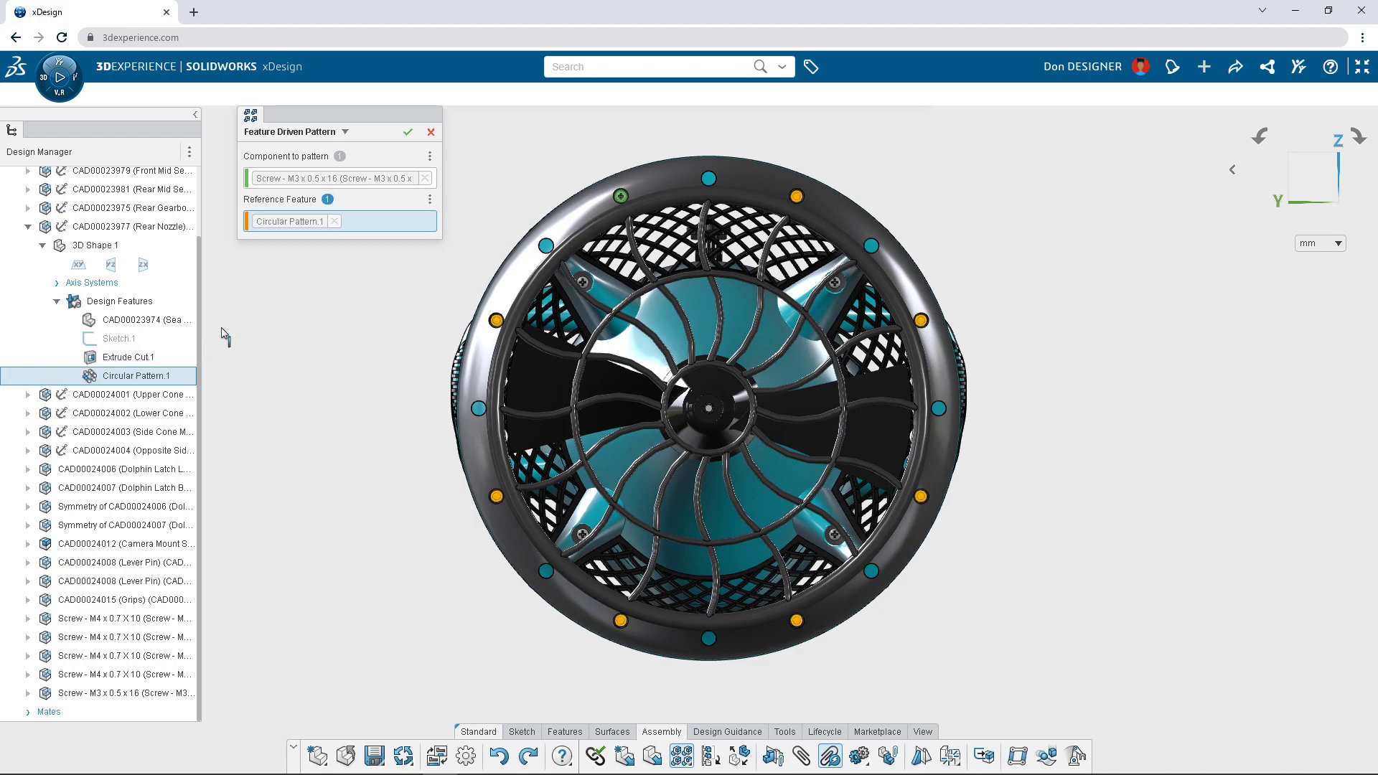
pyautogui.click(407, 133)
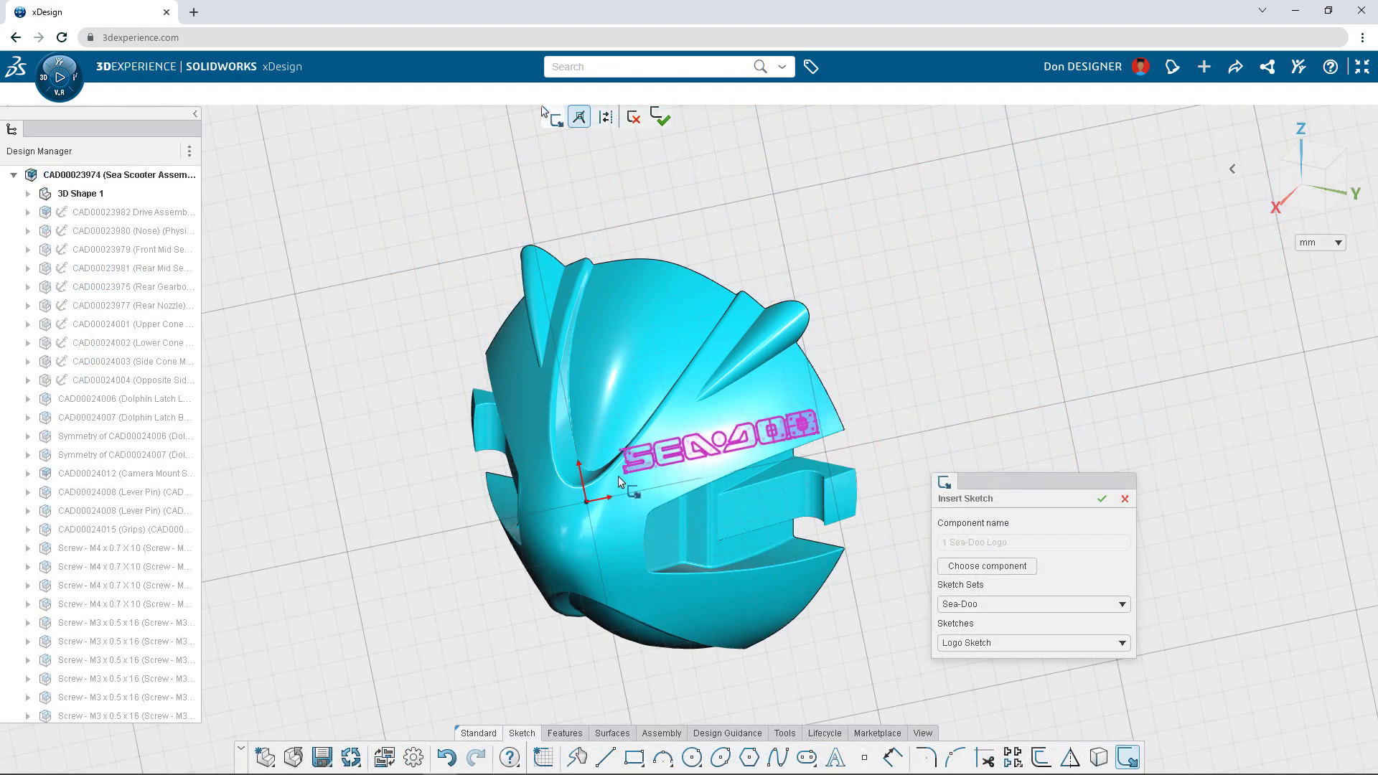
# - Place the Sea-Doo Logo Sketch on the scooter nose, rotated 15 degrees
pyautogui.click(619, 475)
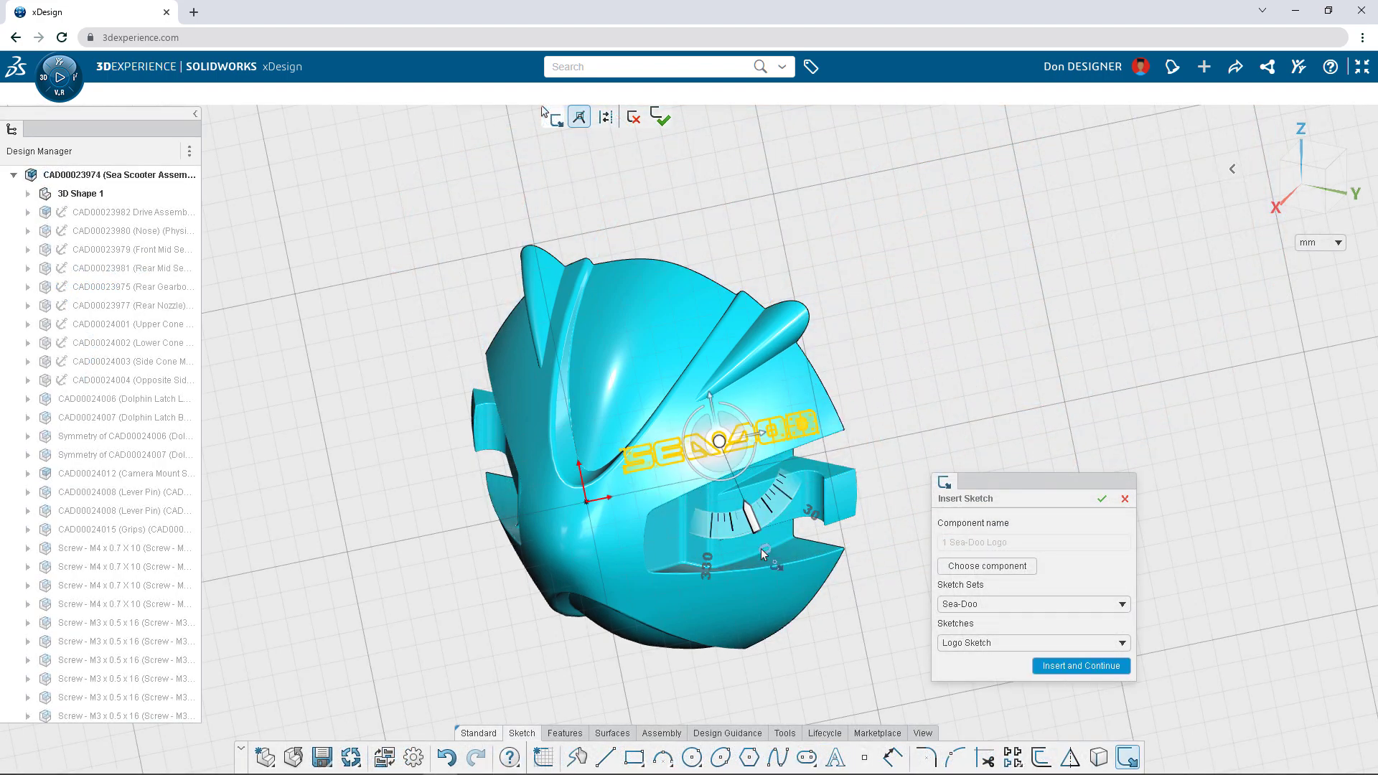
pyautogui.write('15')
pyautogui.press('Return')
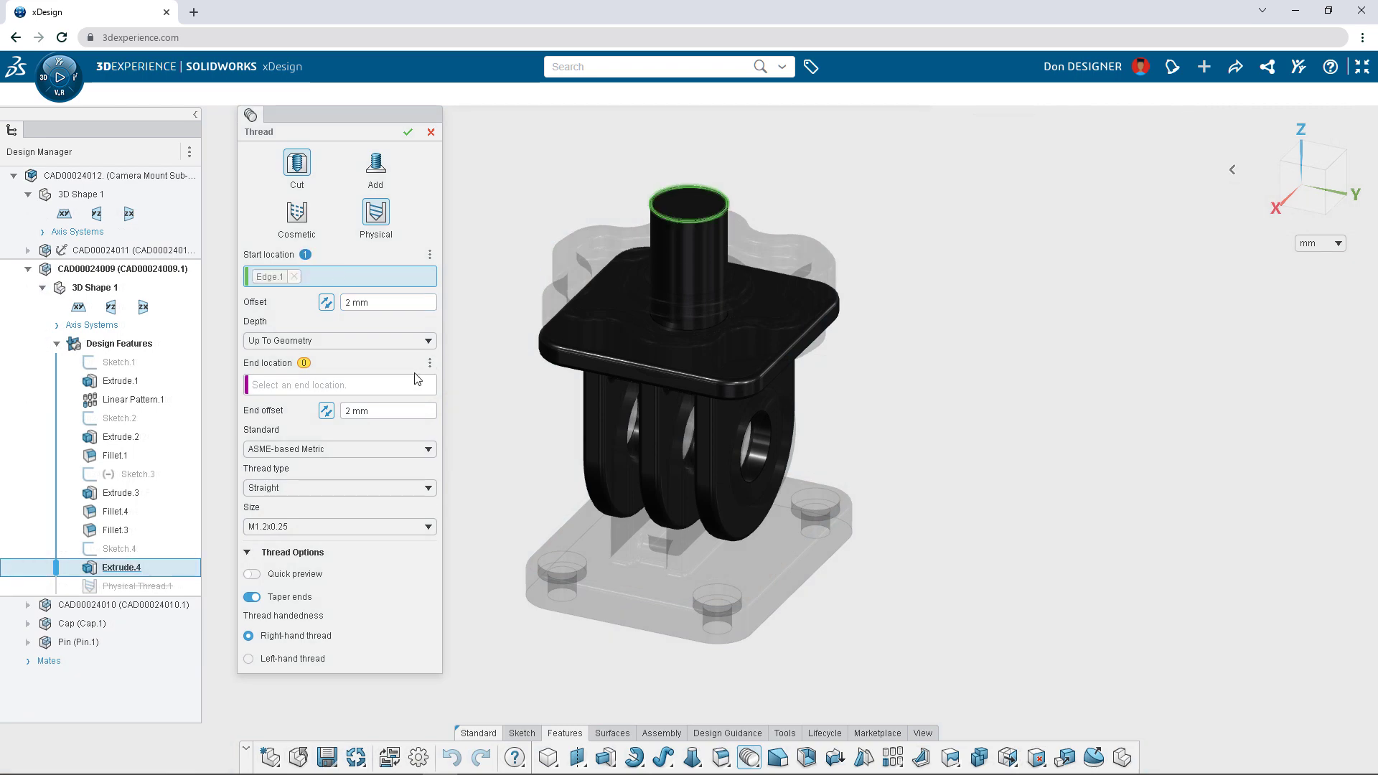
# - Cut a 1/4-20 ASME inch physical thread on the post, ending at the plate face
pyautogui.click(394, 386)
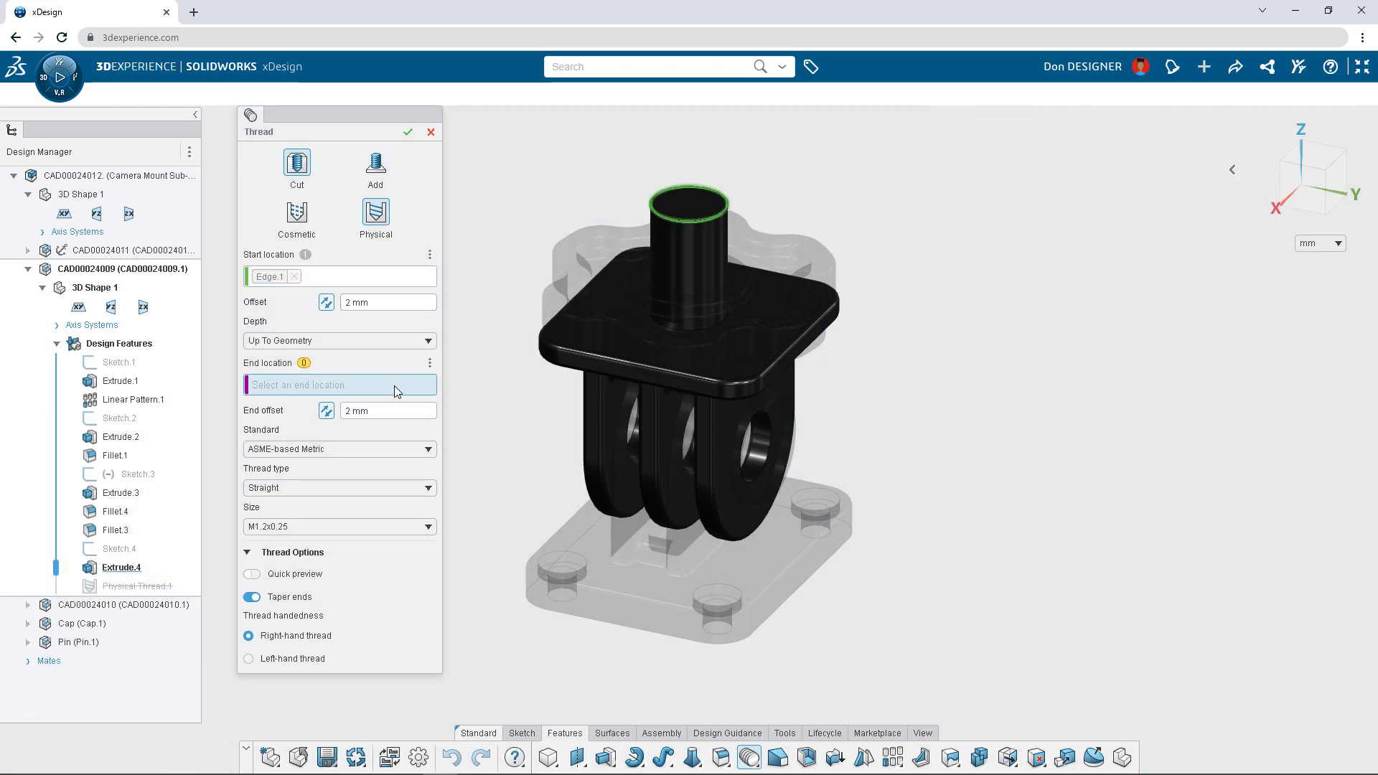
pyautogui.click(600, 336)
pyautogui.click(384, 451)
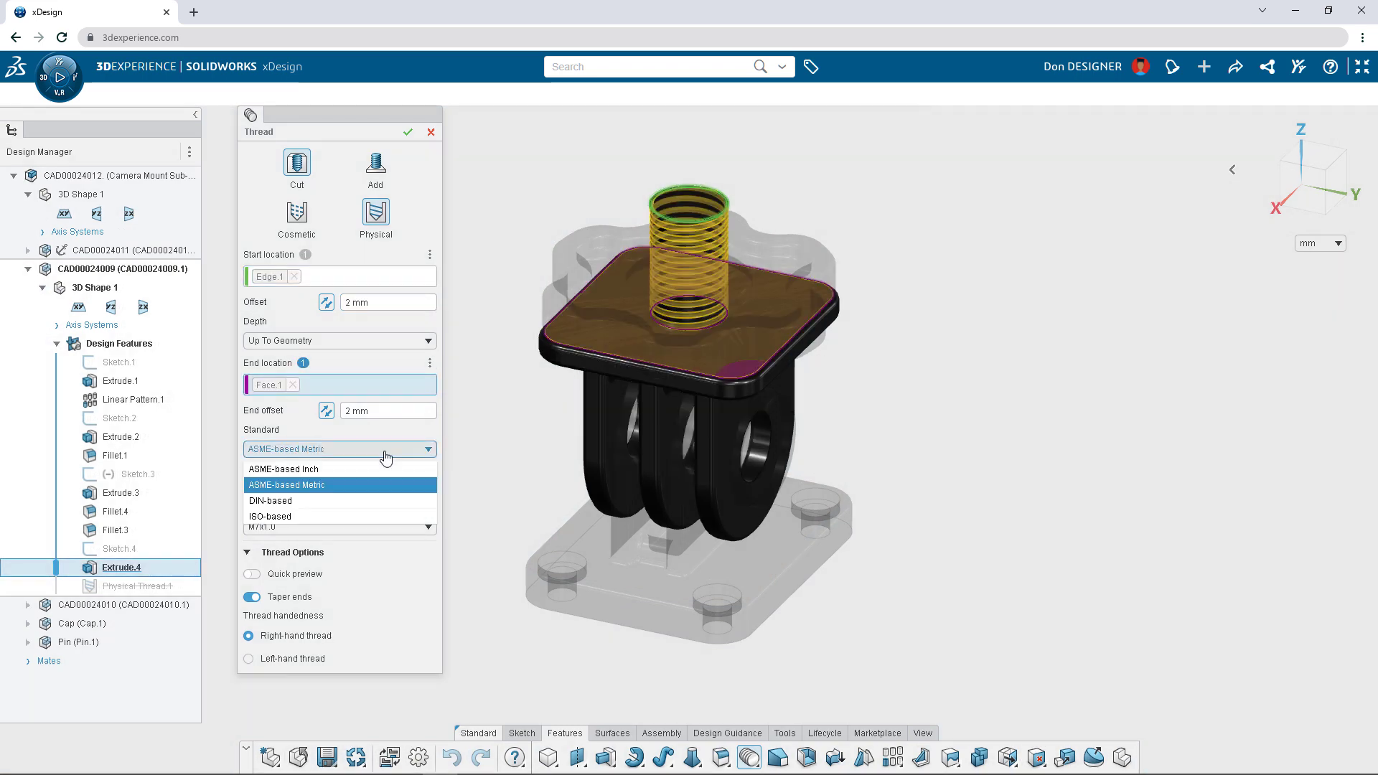
pyautogui.click(354, 471)
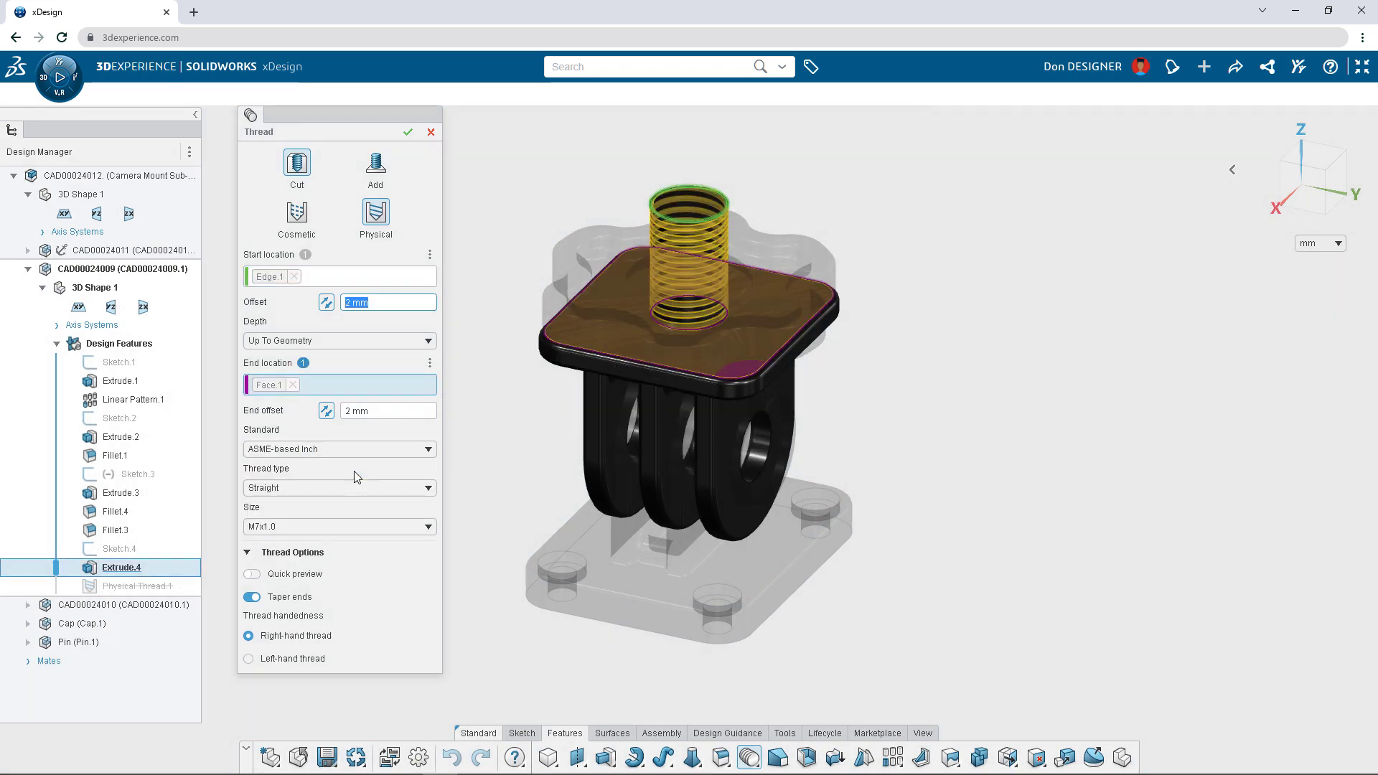
pyautogui.click(407, 132)
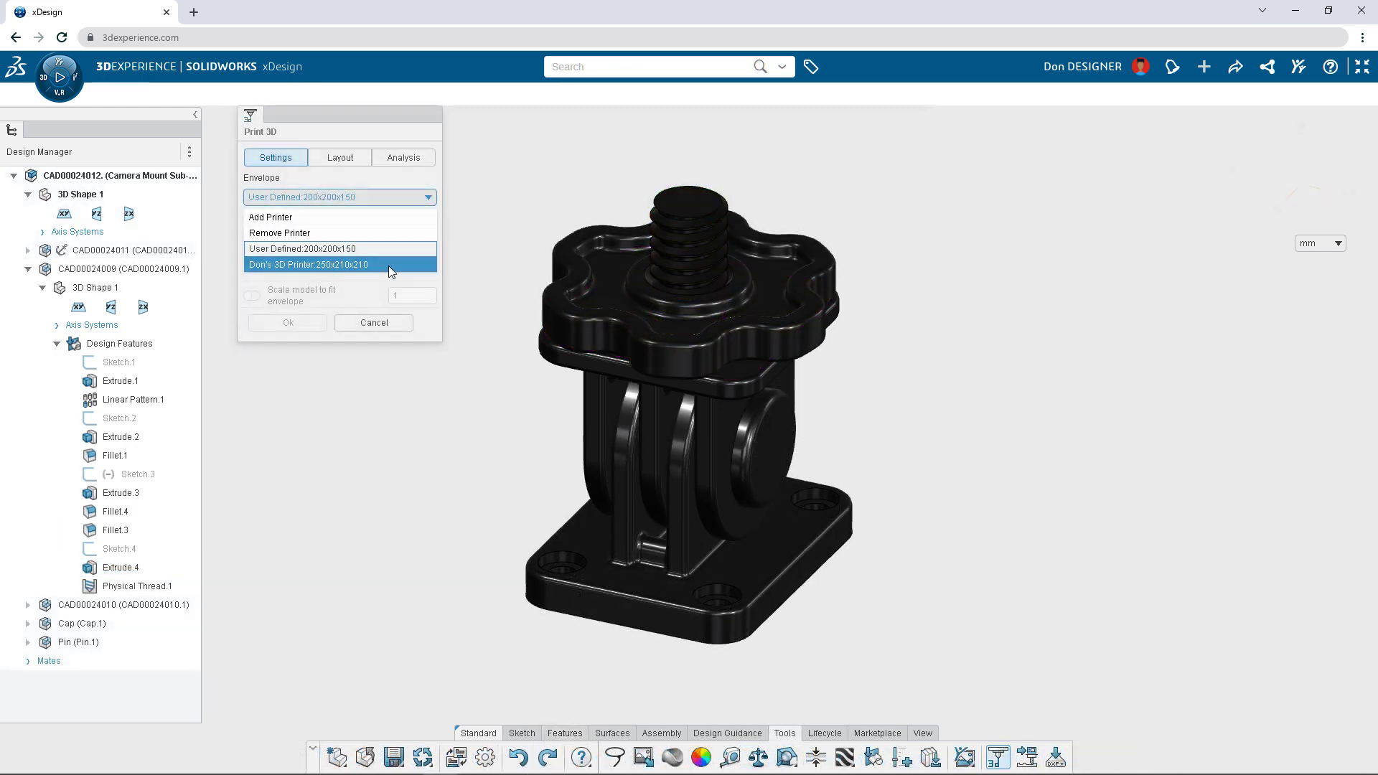
# - Select the 250x210x210 printer envelope and auto-arrange the mount parts on the build plate
pyautogui.click(389, 266)
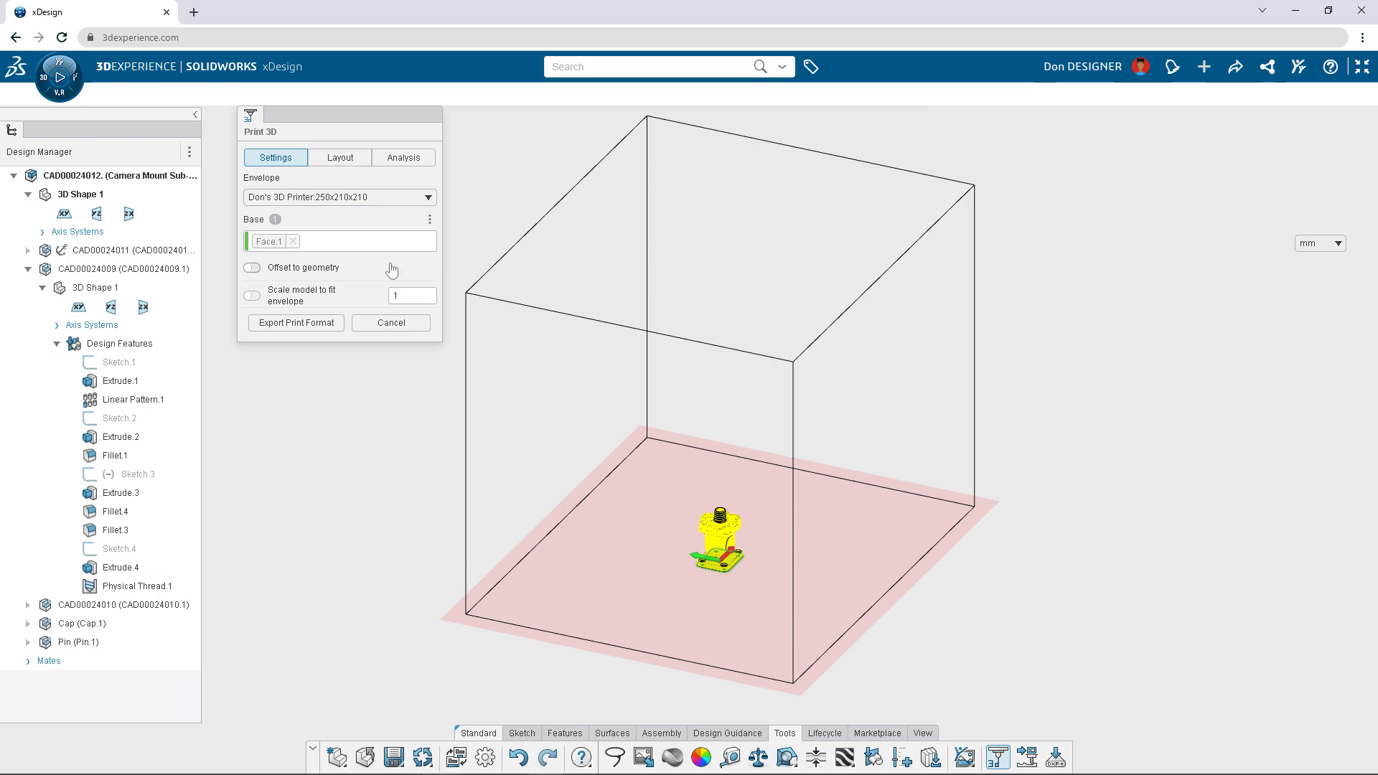
pyautogui.click(341, 159)
pyautogui.click(388, 238)
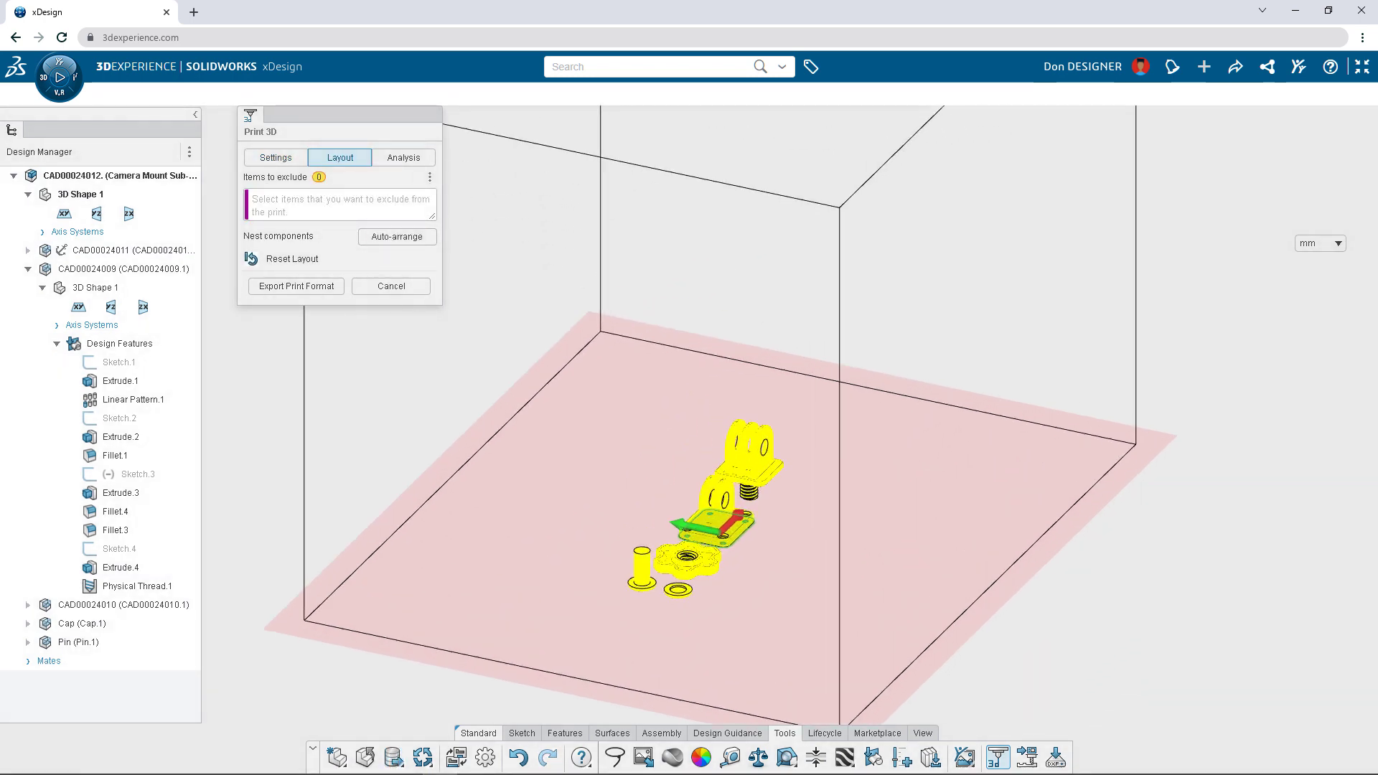
# - Turn on highlighting of areas needing support in the print Analysis tab
pyautogui.click(405, 159)
pyautogui.click(252, 210)
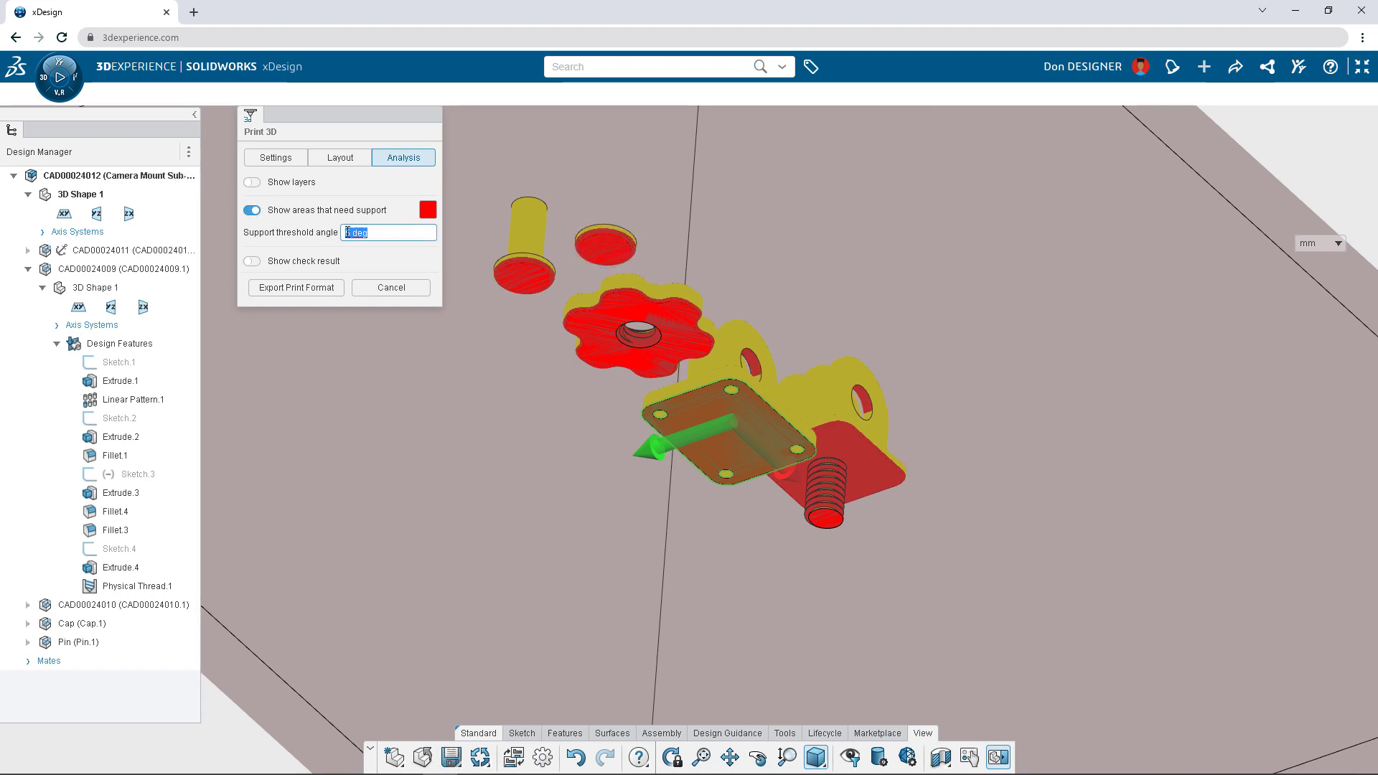
pyautogui.scroll(2, 348, 232)
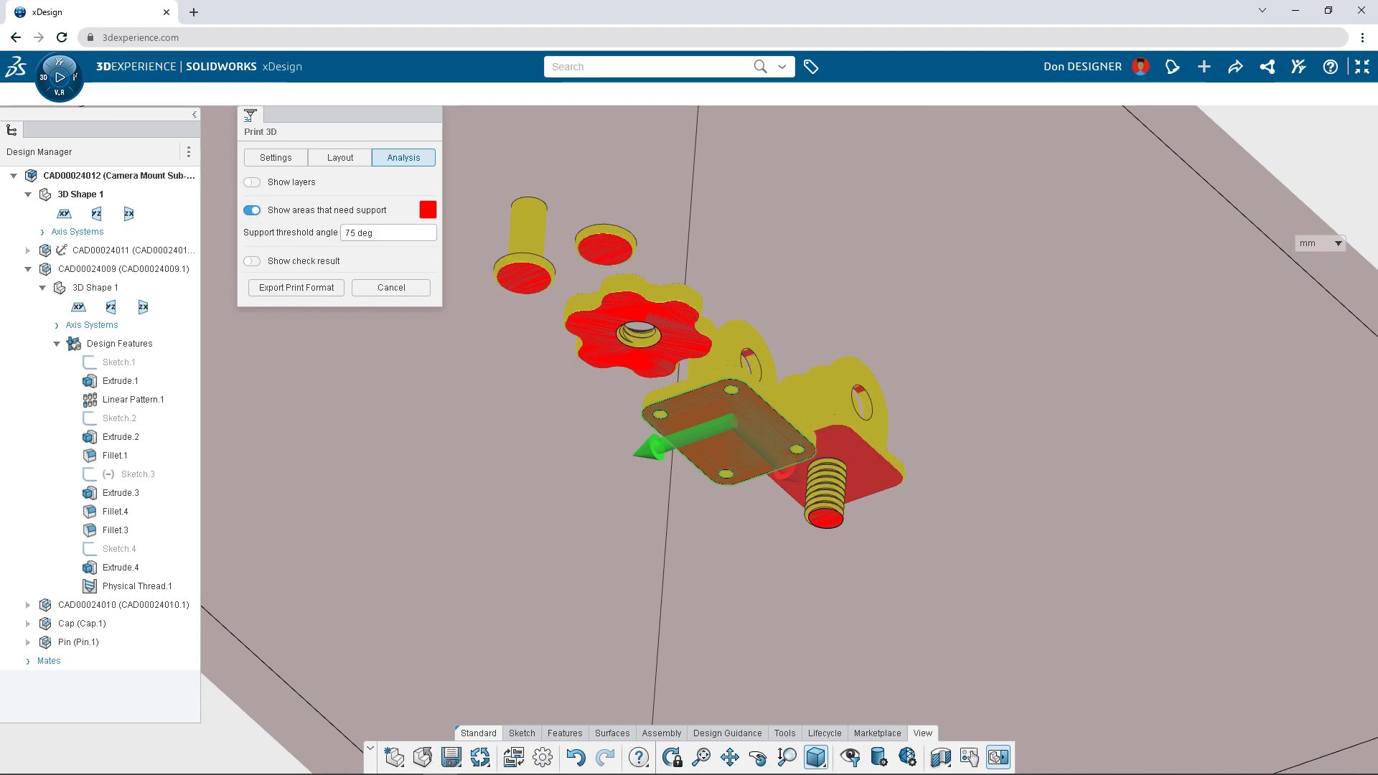